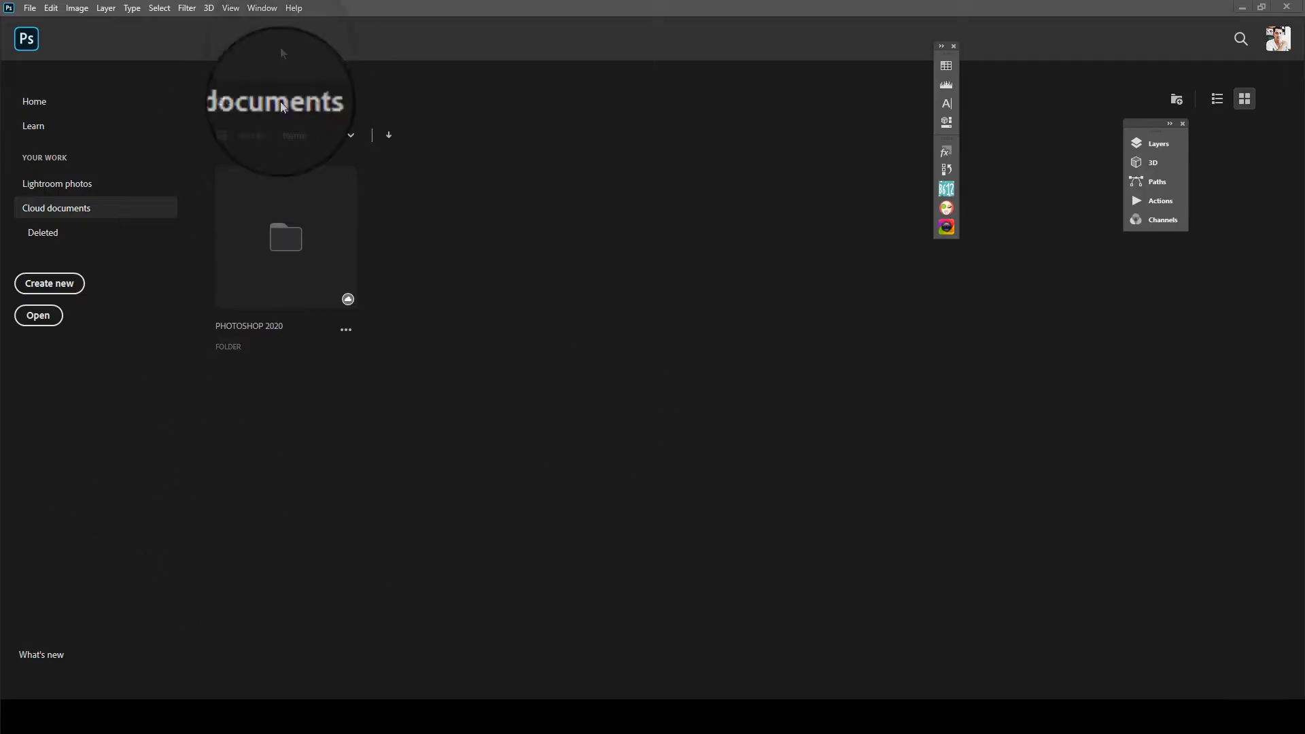
- View Photoshop's System Info window from the help menu, then close it
{"action": "left_click", "coordinate": [297, 8]}
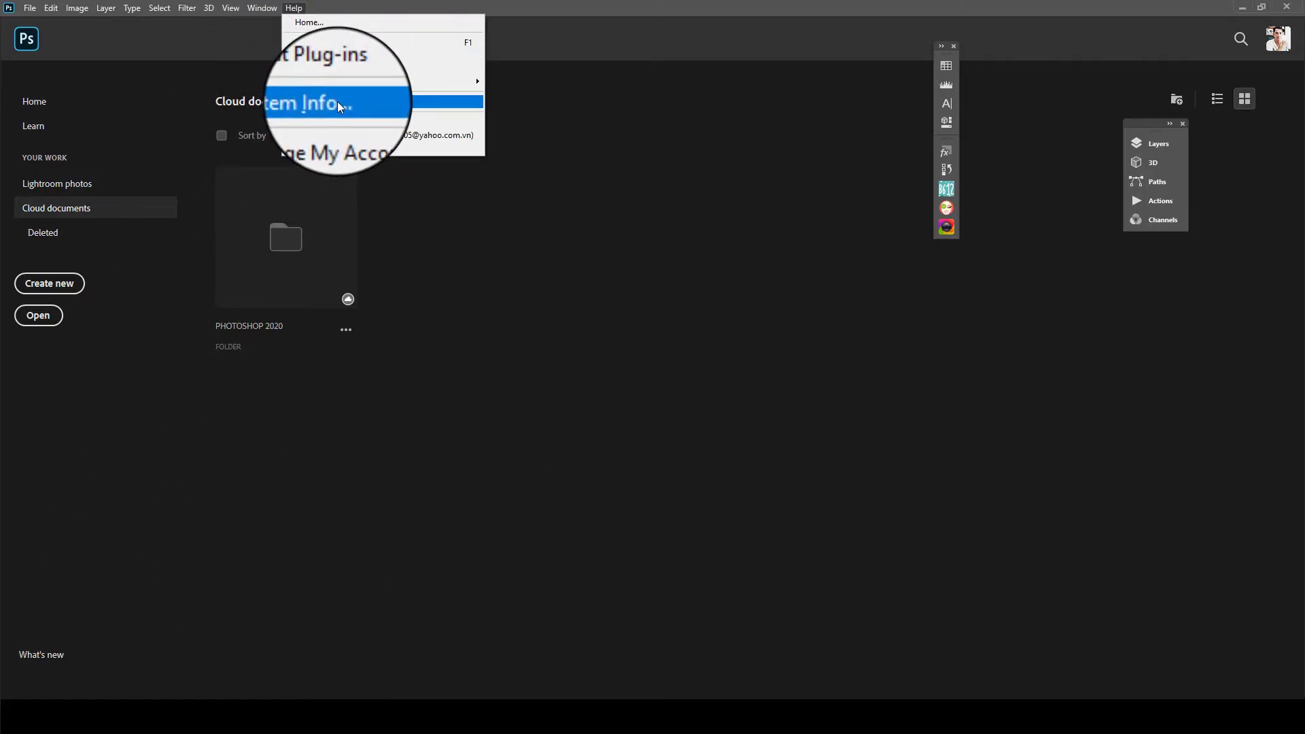
{"action": "left_click", "coordinate": [337, 102]}
{"action": "left_click", "coordinate": [523, 175]}
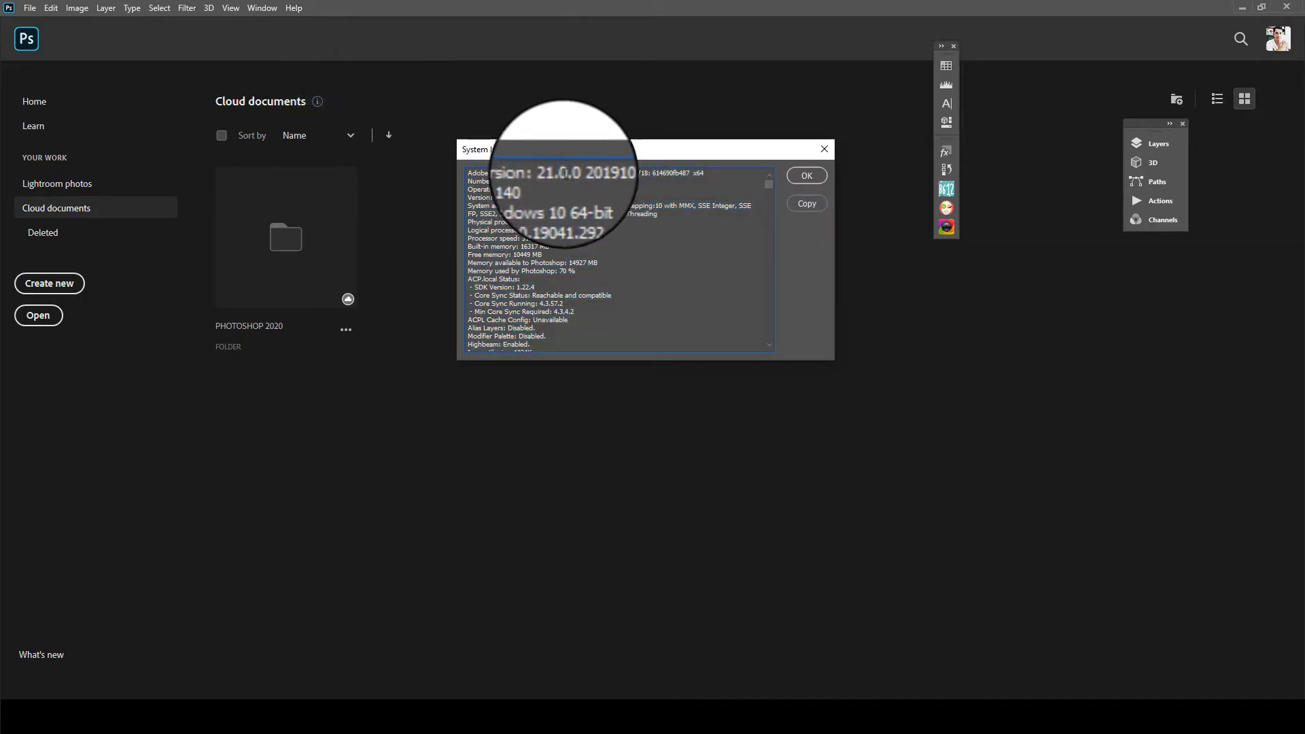
{"action": "left_click", "coordinate": [806, 175]}
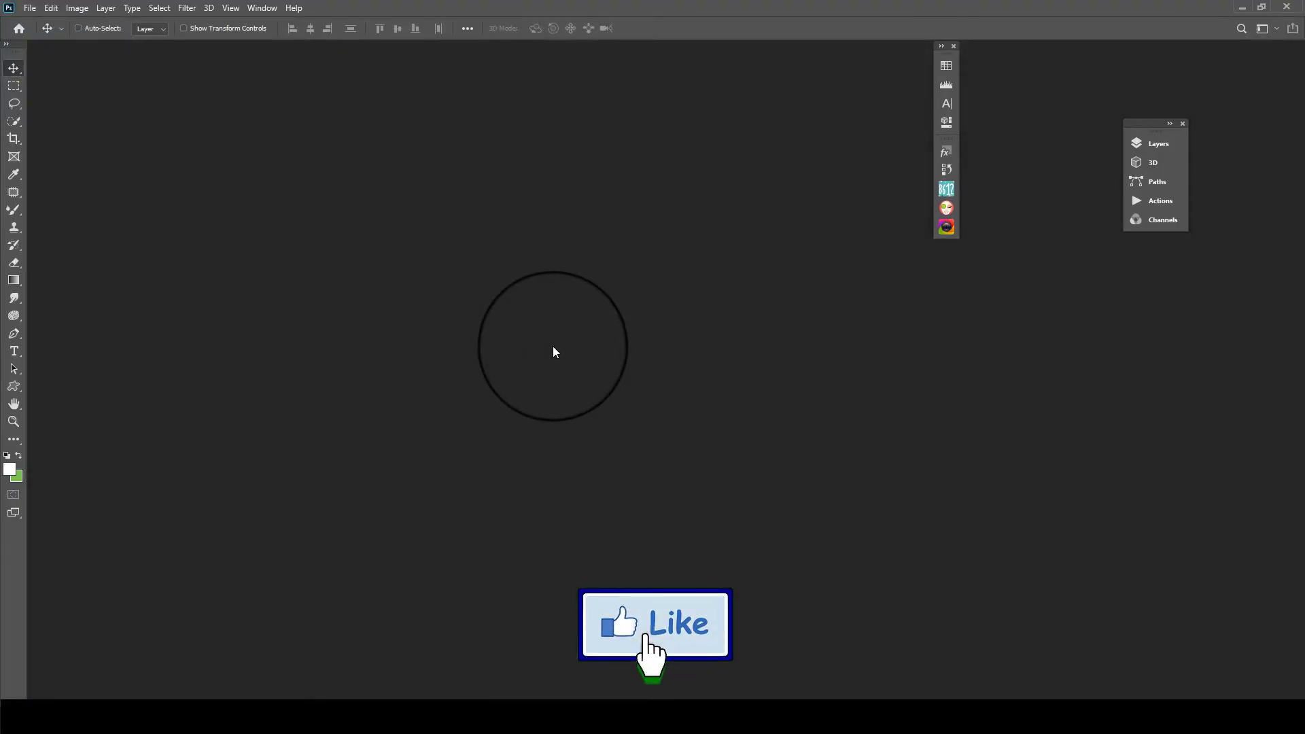
- Open TTT_1482.jpg and save it as TTT_1482.psdc in the PHOTOSHOP 2020 cloud folder
{"action": "key", "text": "ctrl+o"}
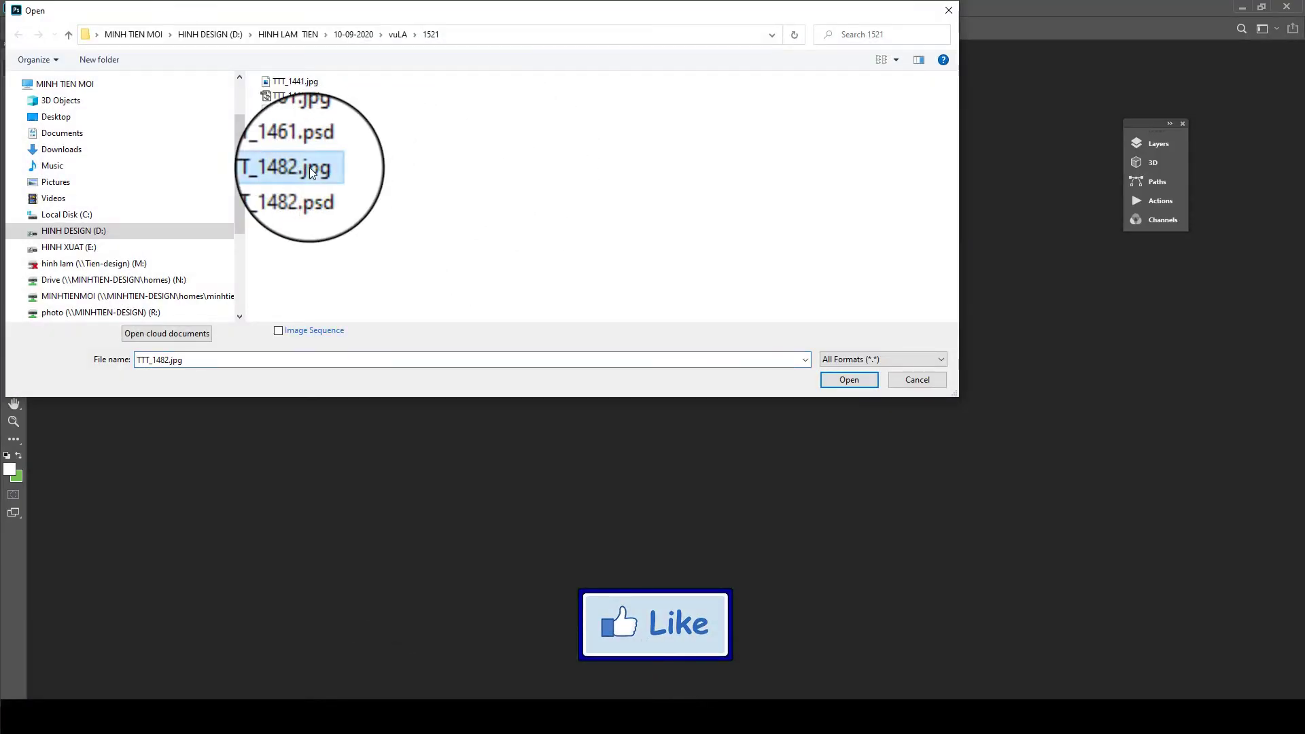
{"action": "double_click", "coordinate": [310, 172]}
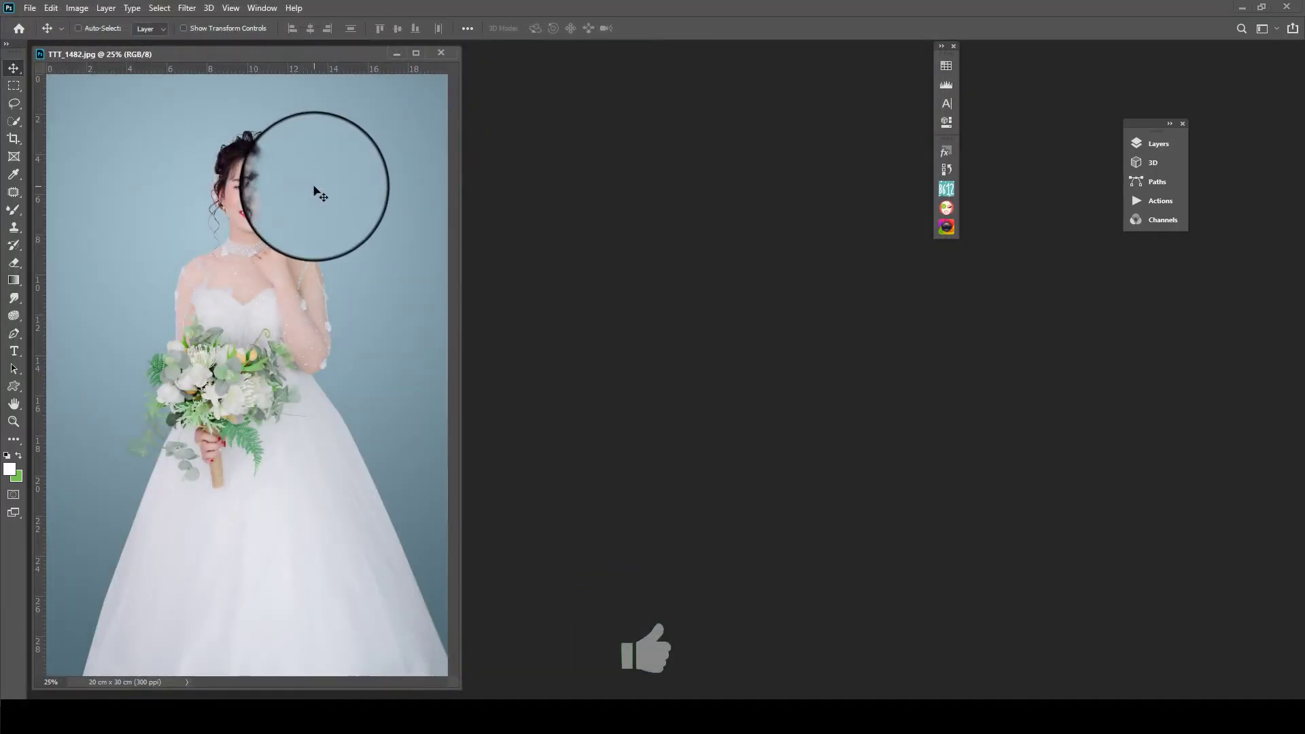
{"action": "key", "text": "ctrl+shift+s"}
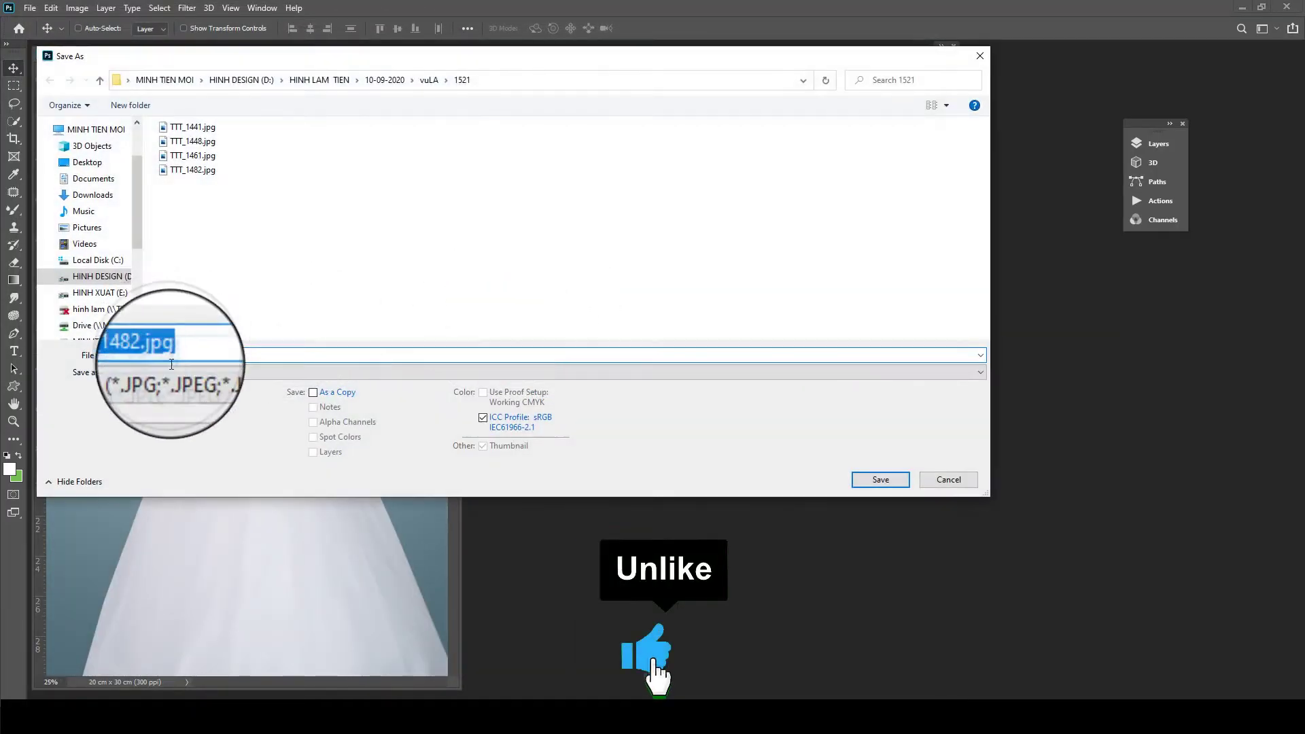
{"action": "left_click", "coordinate": [182, 397]}
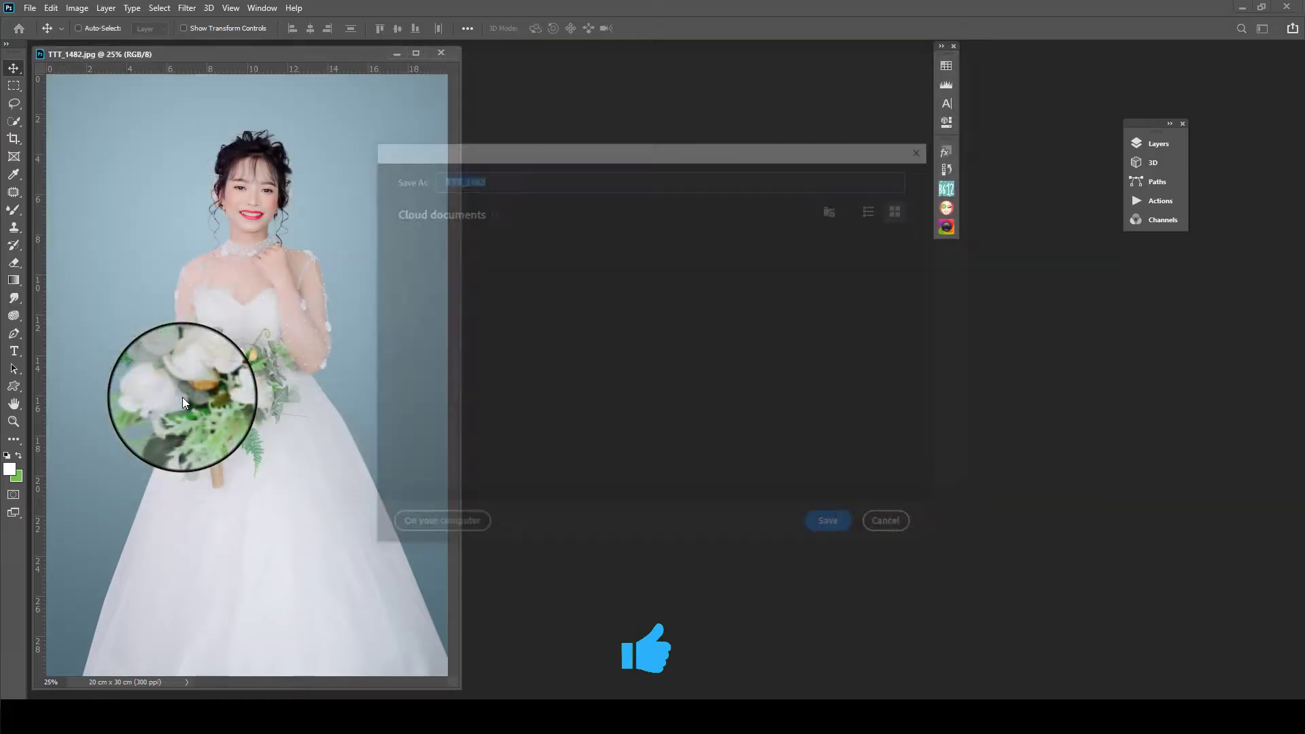
{"action": "left_click", "coordinate": [491, 307]}
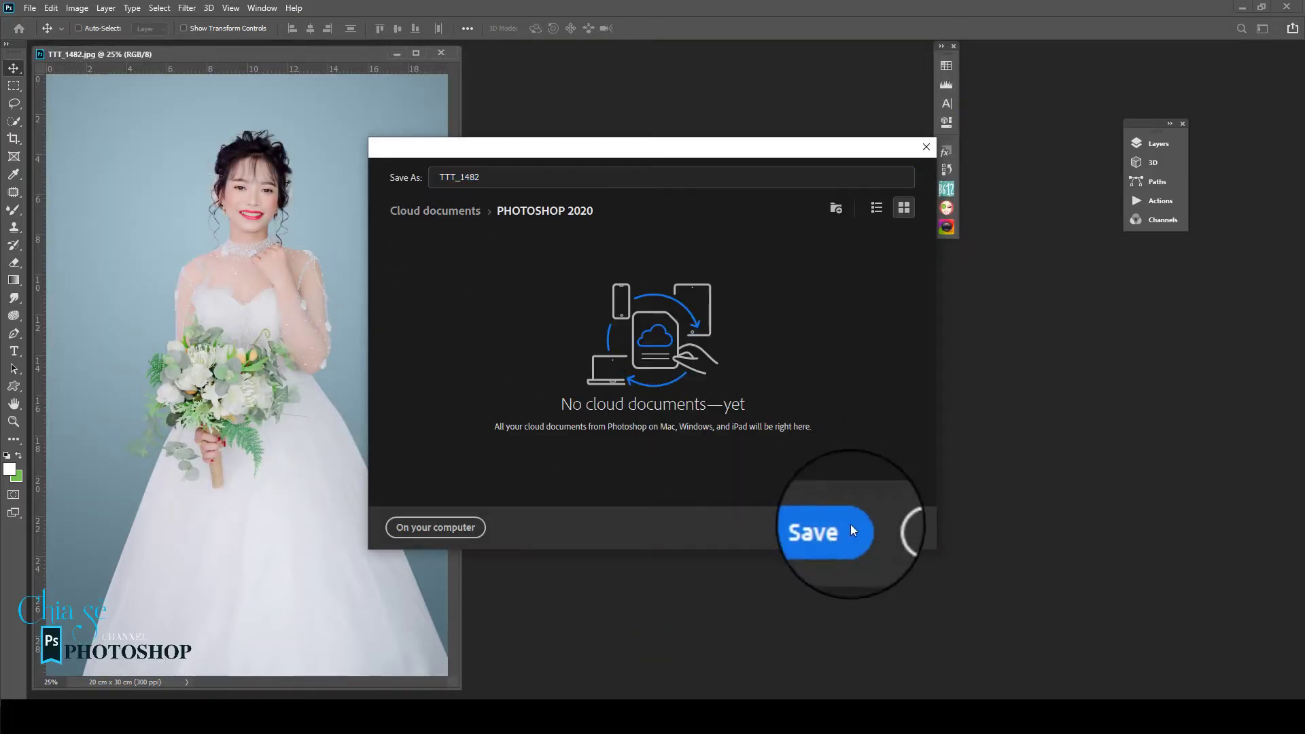
{"action": "left_click", "coordinate": [838, 529]}
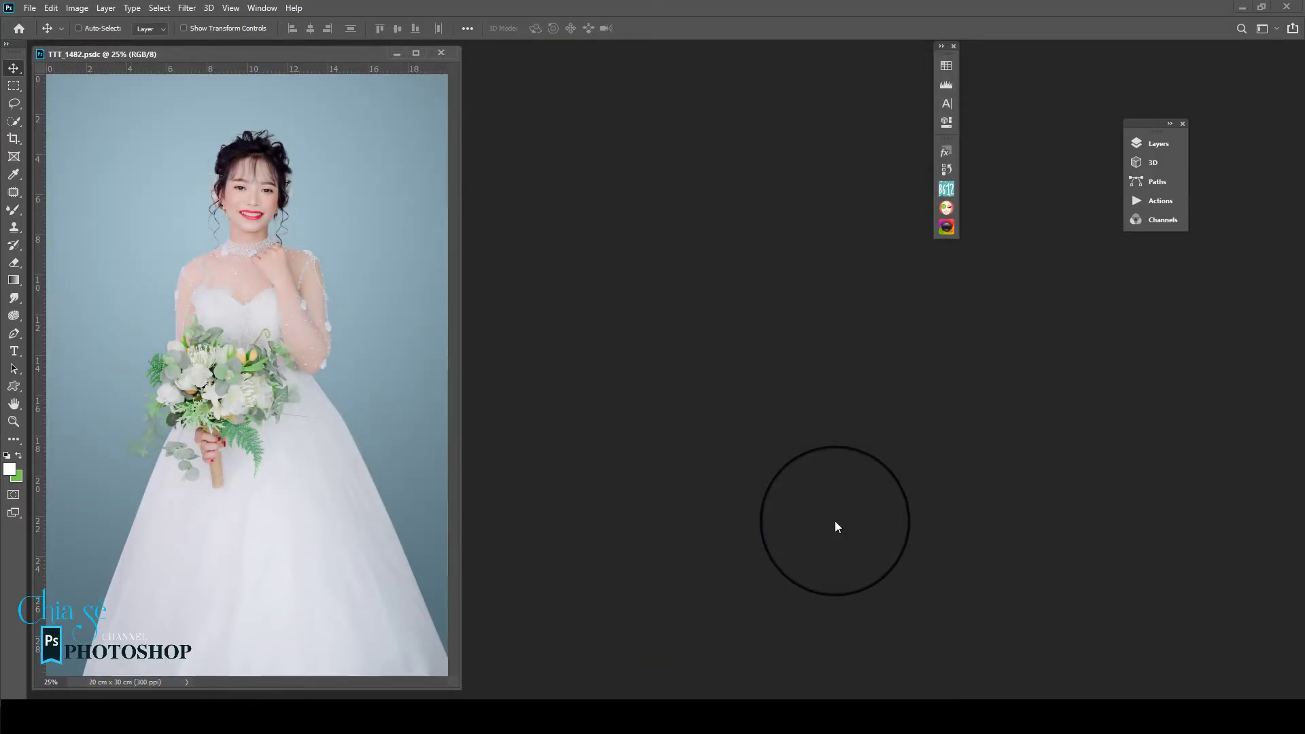
{"action": "left_click", "coordinate": [16, 29]}
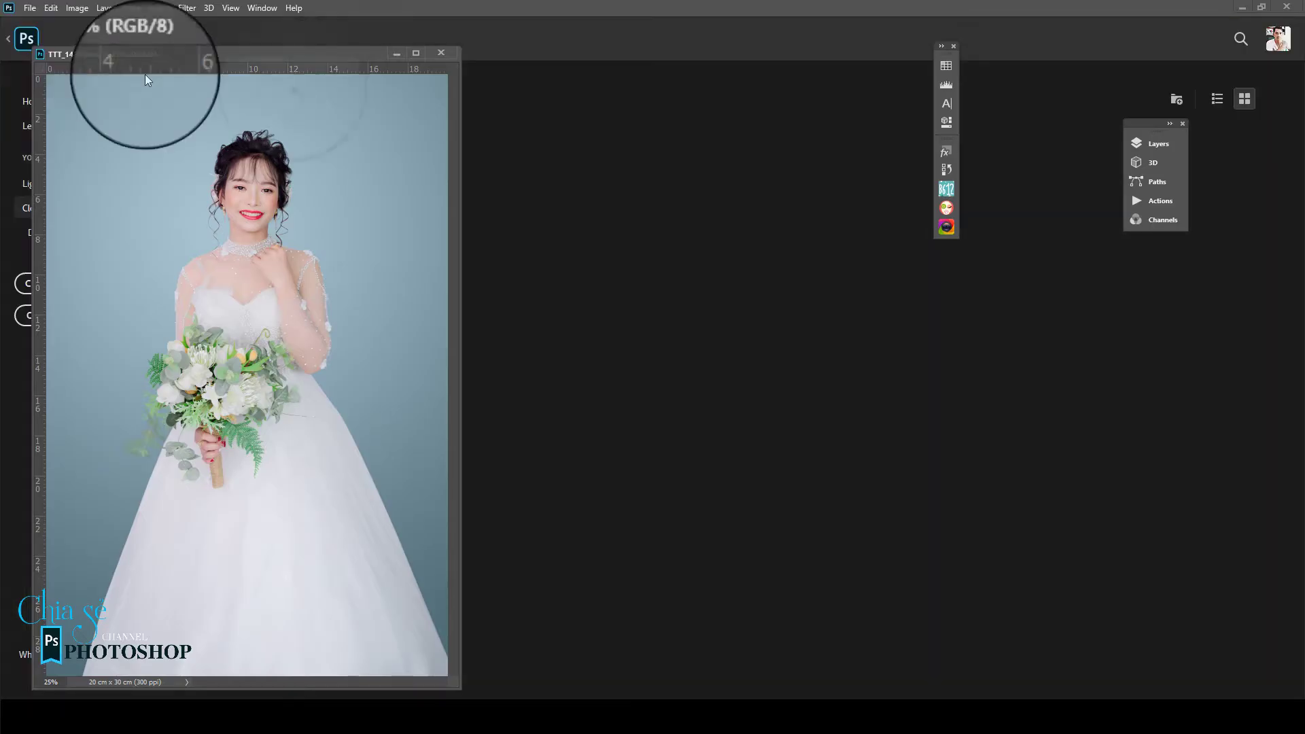
- Move the photo window aside to reveal the PHOTOSHOP 2020 folder, then open the Adobe account page
{"action": "left_click_drag", "start_coordinate": [326, 55], "coordinate": [927, 63]}
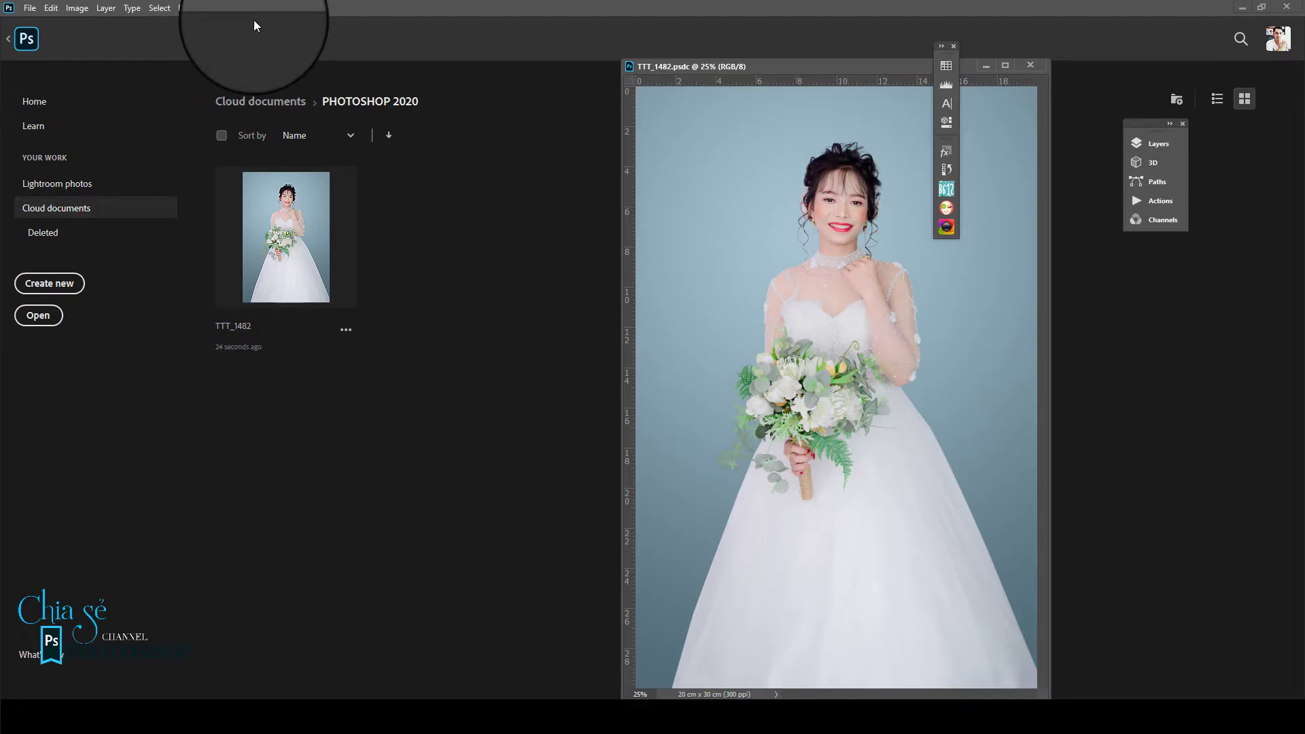
{"action": "left_click", "coordinate": [1276, 46]}
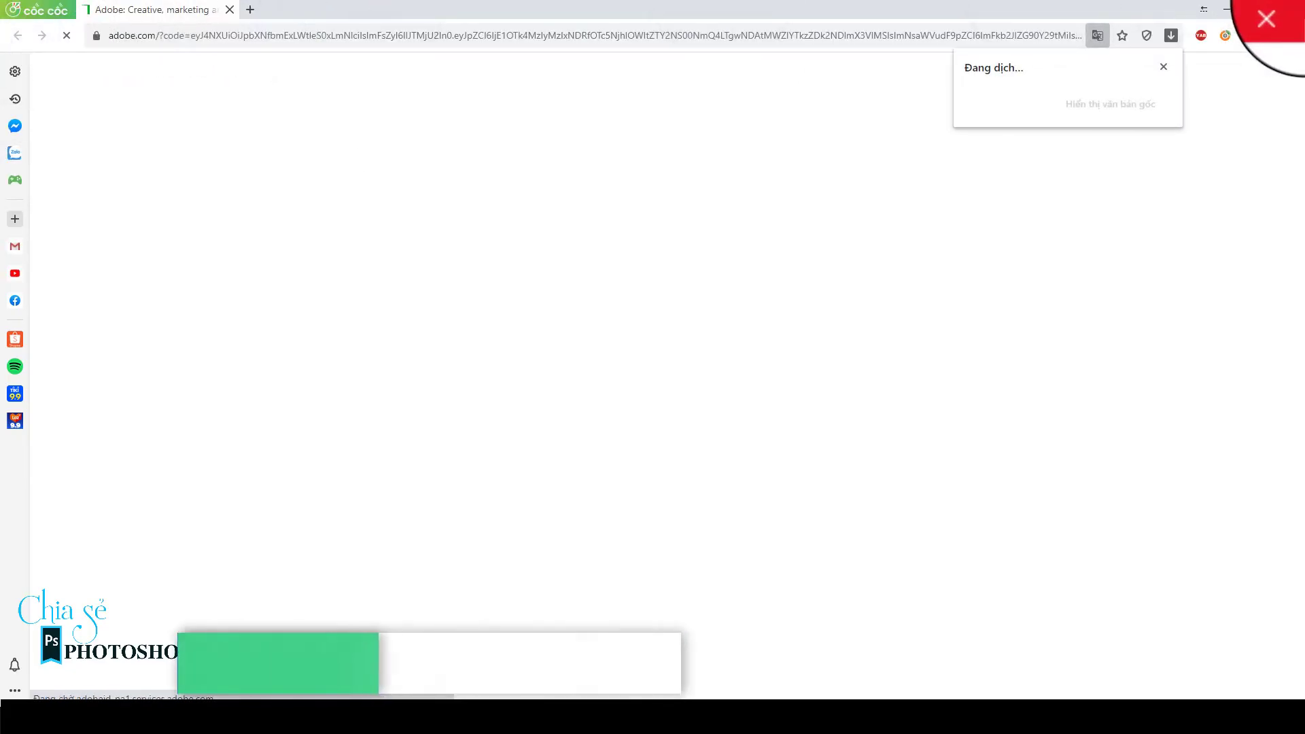
- Close the Cốc Cốc browser showing the Adobe account page
{"action": "left_click", "coordinate": [1291, 11]}
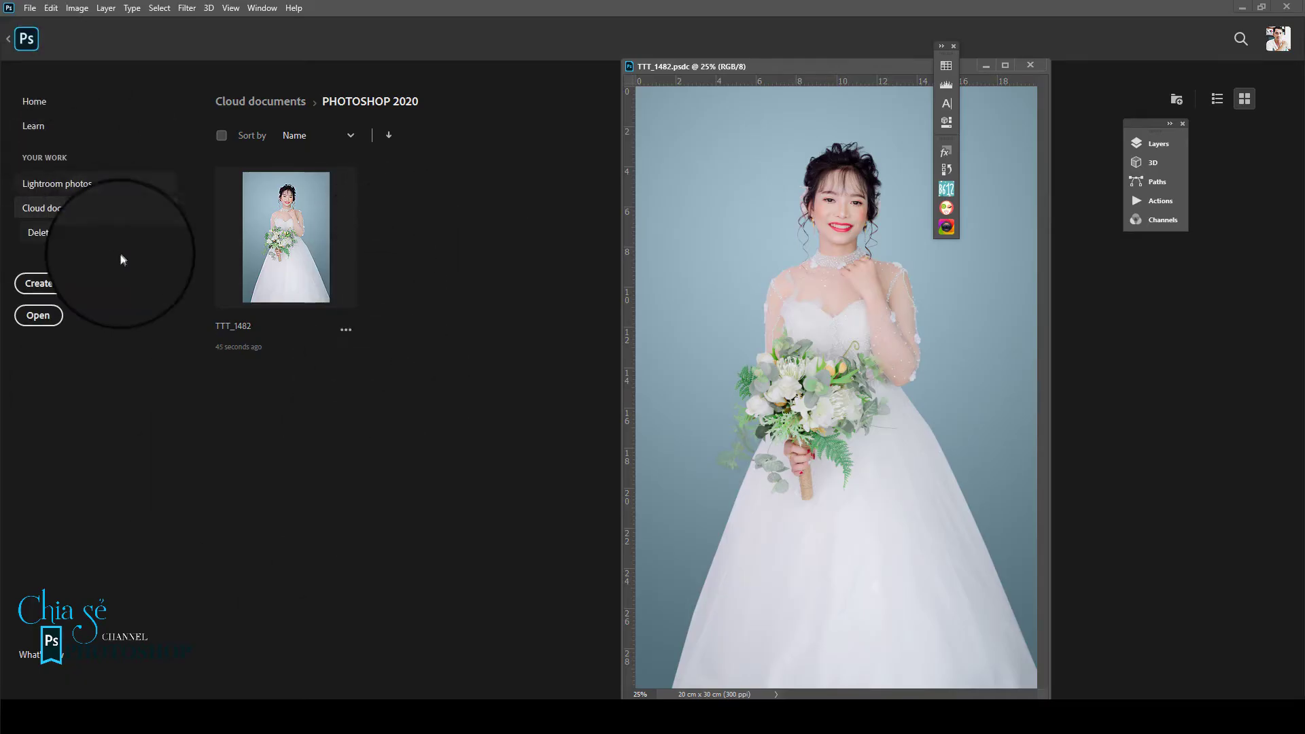
- Close TTT_1482, reopen it from the PHOTOSHOP 2020 cloud folder, then close it again
{"action": "left_click", "coordinate": [1038, 68]}
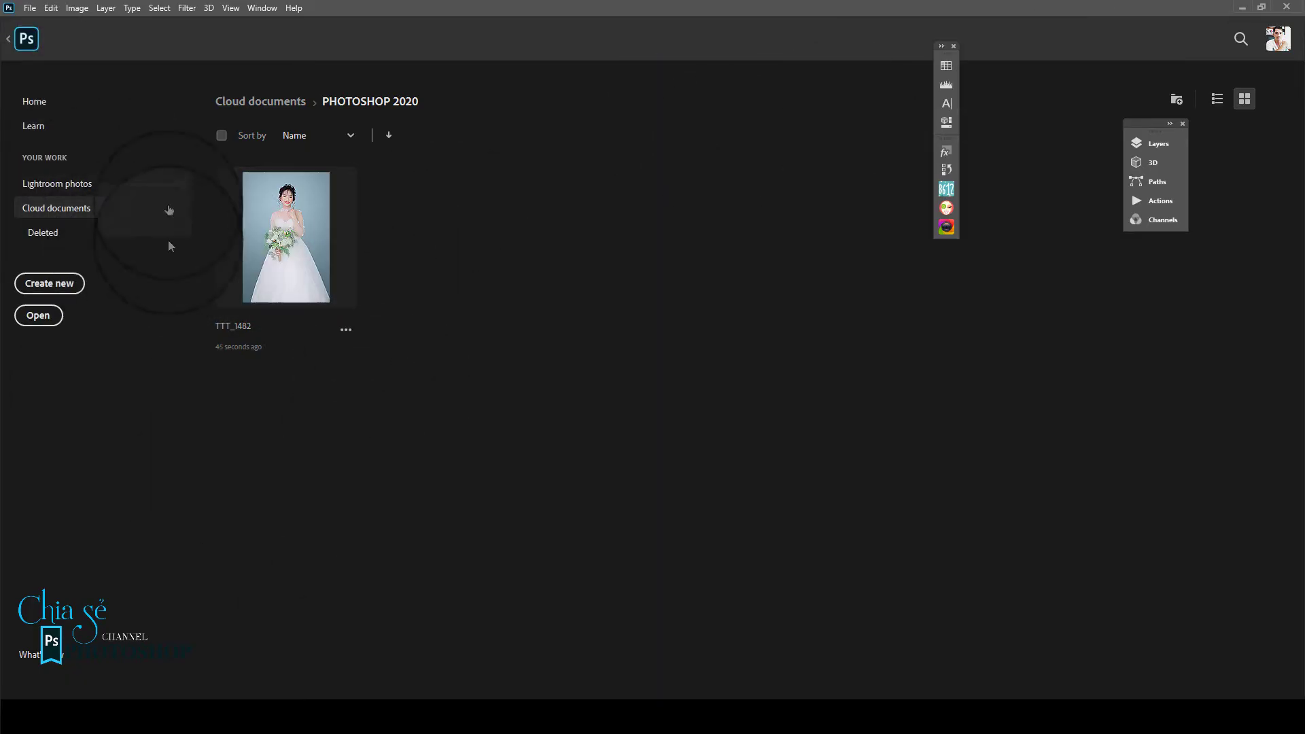
{"action": "left_click", "coordinate": [34, 101]}
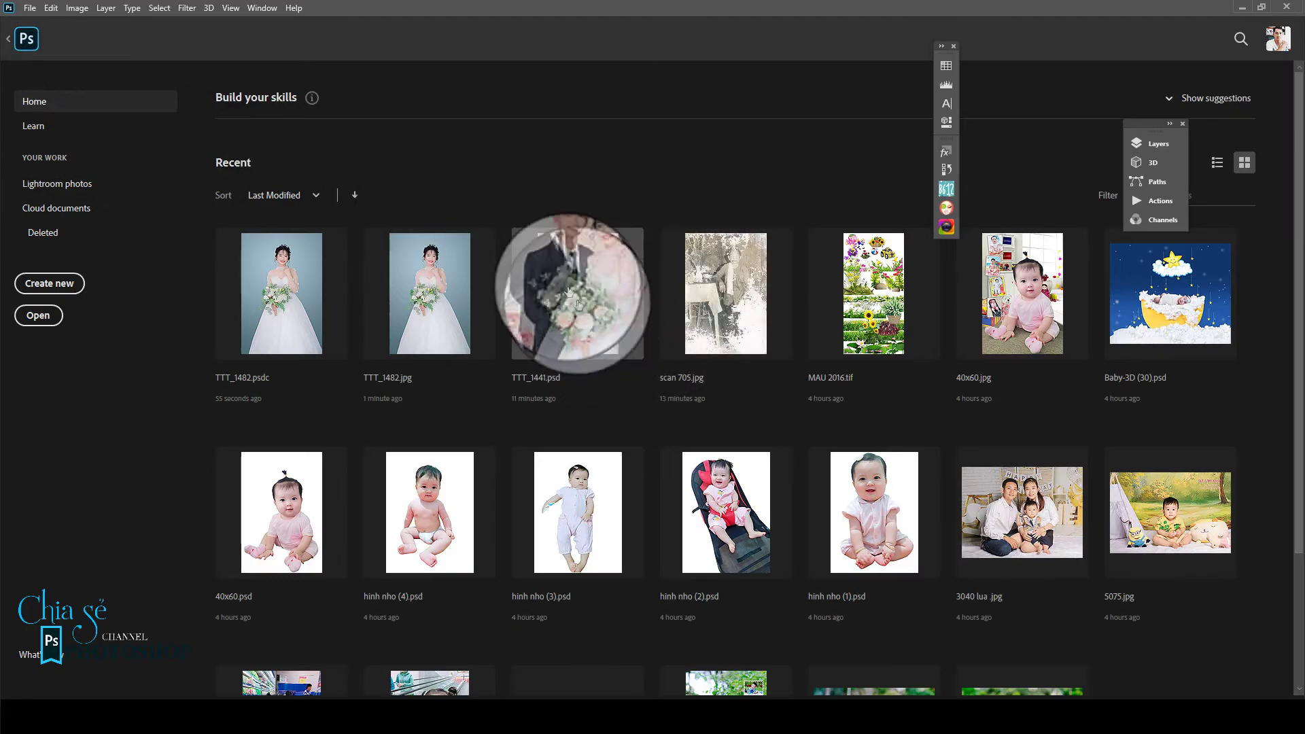
{"action": "left_click", "coordinate": [56, 208]}
{"action": "left_click", "coordinate": [252, 102]}
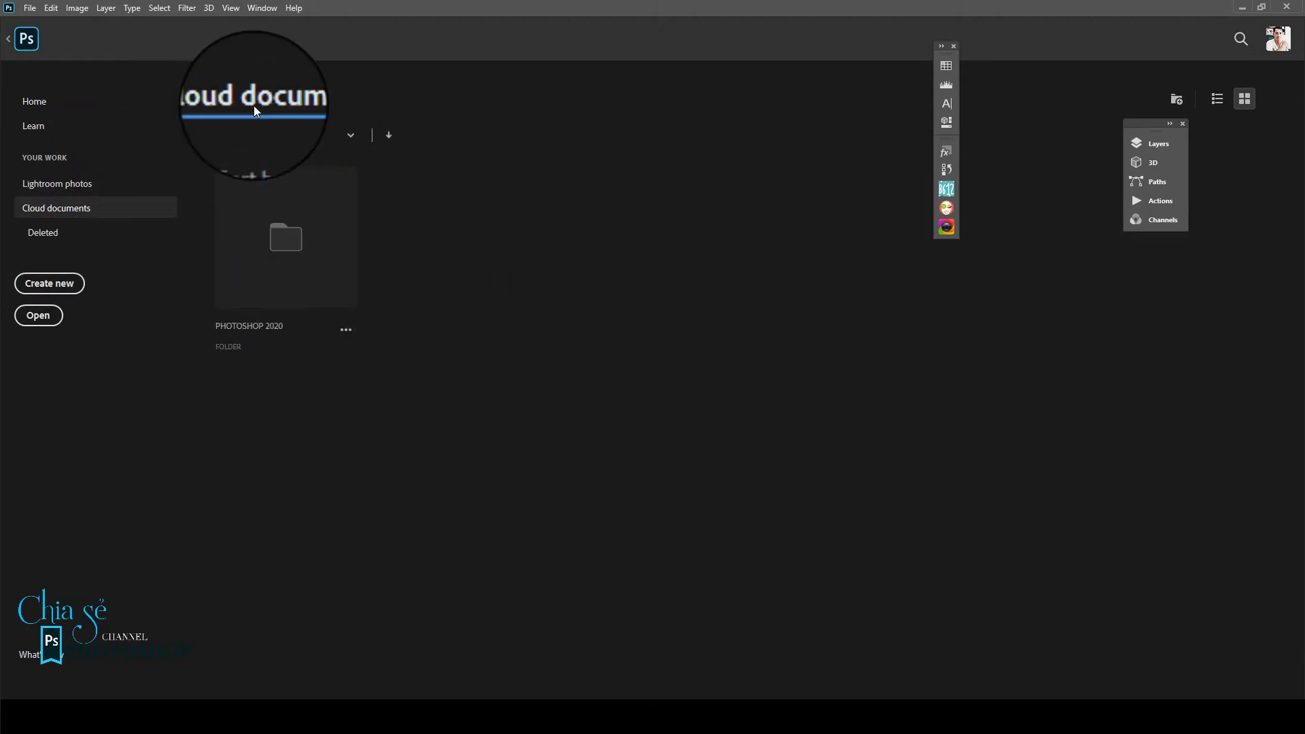
{"action": "left_click", "coordinate": [315, 248]}
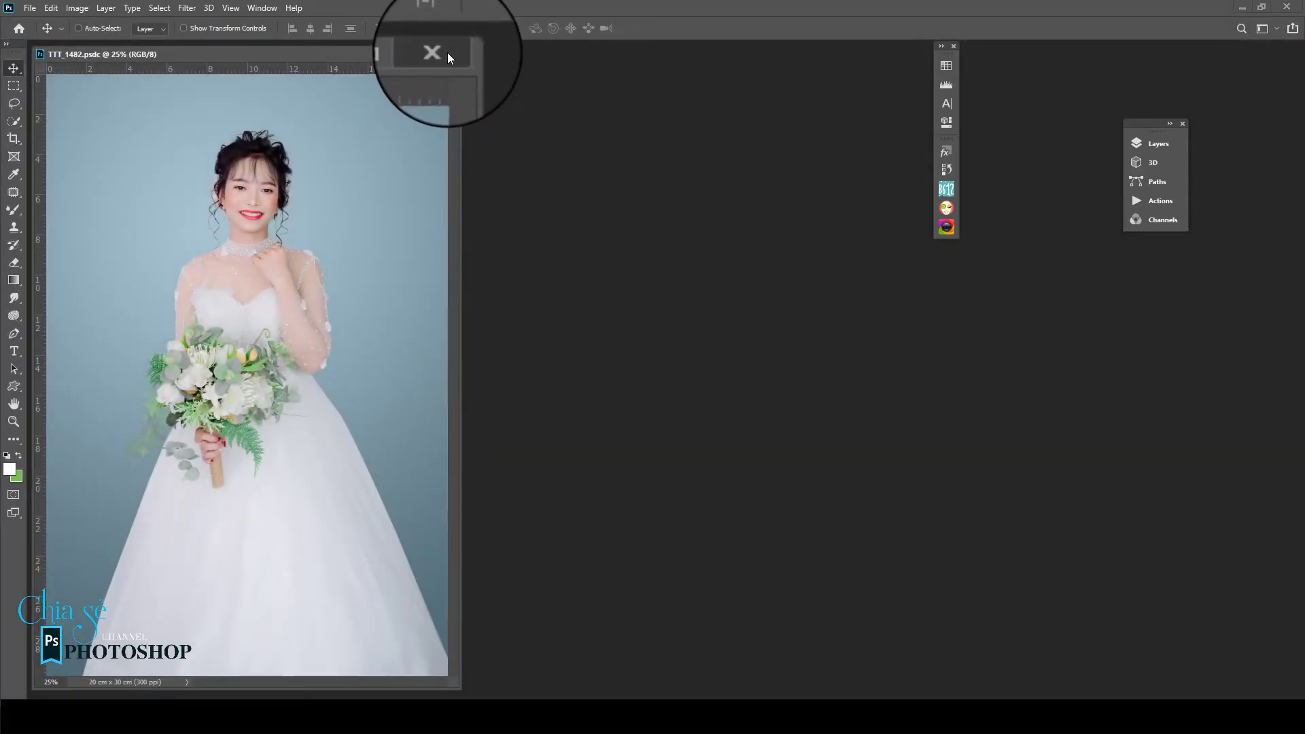
{"action": "left_click", "coordinate": [446, 51]}
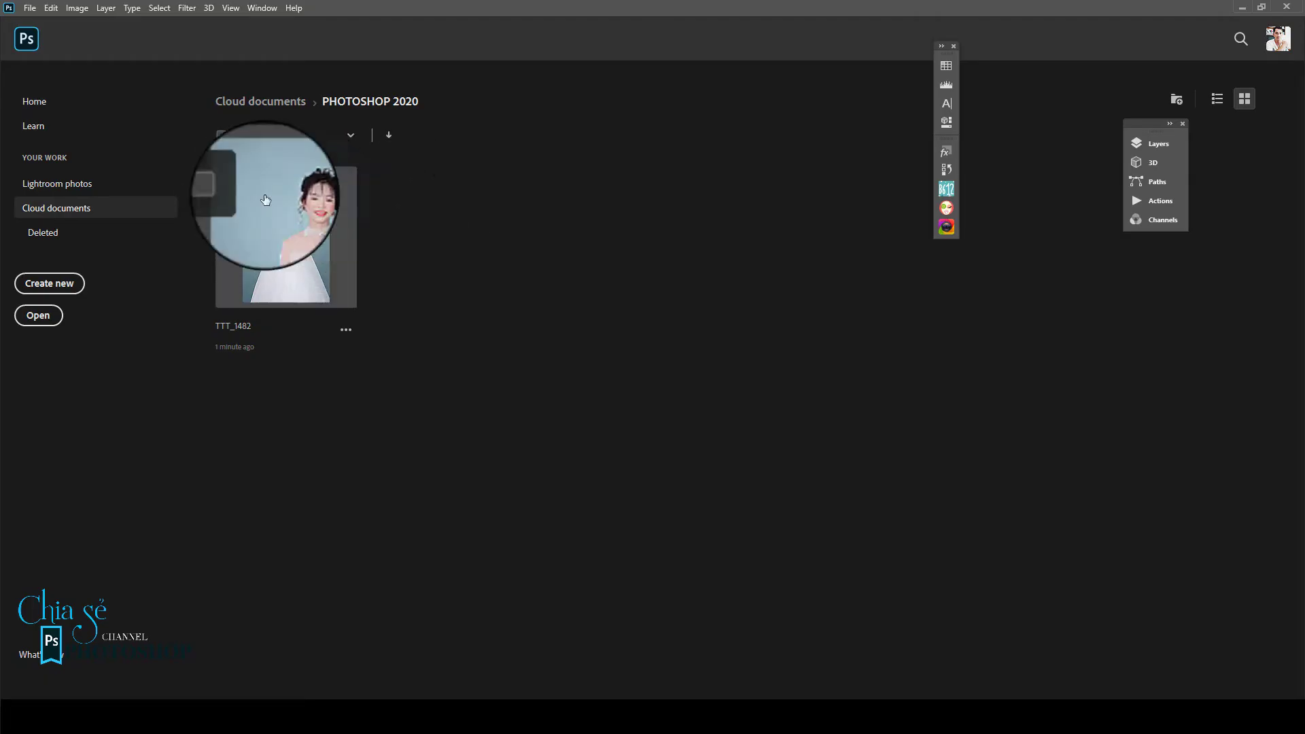
{"action": "mouse_move", "coordinate": [286, 255]}
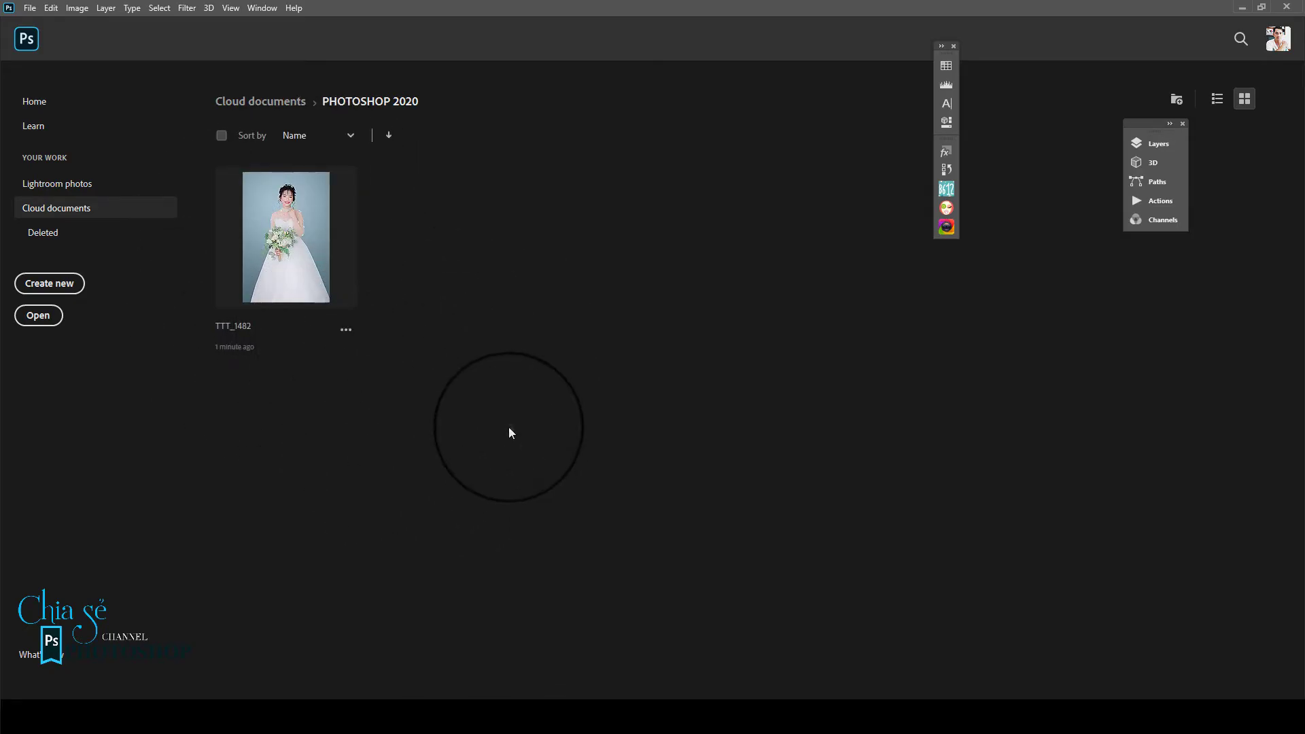
{"action": "left_click", "coordinate": [302, 103]}
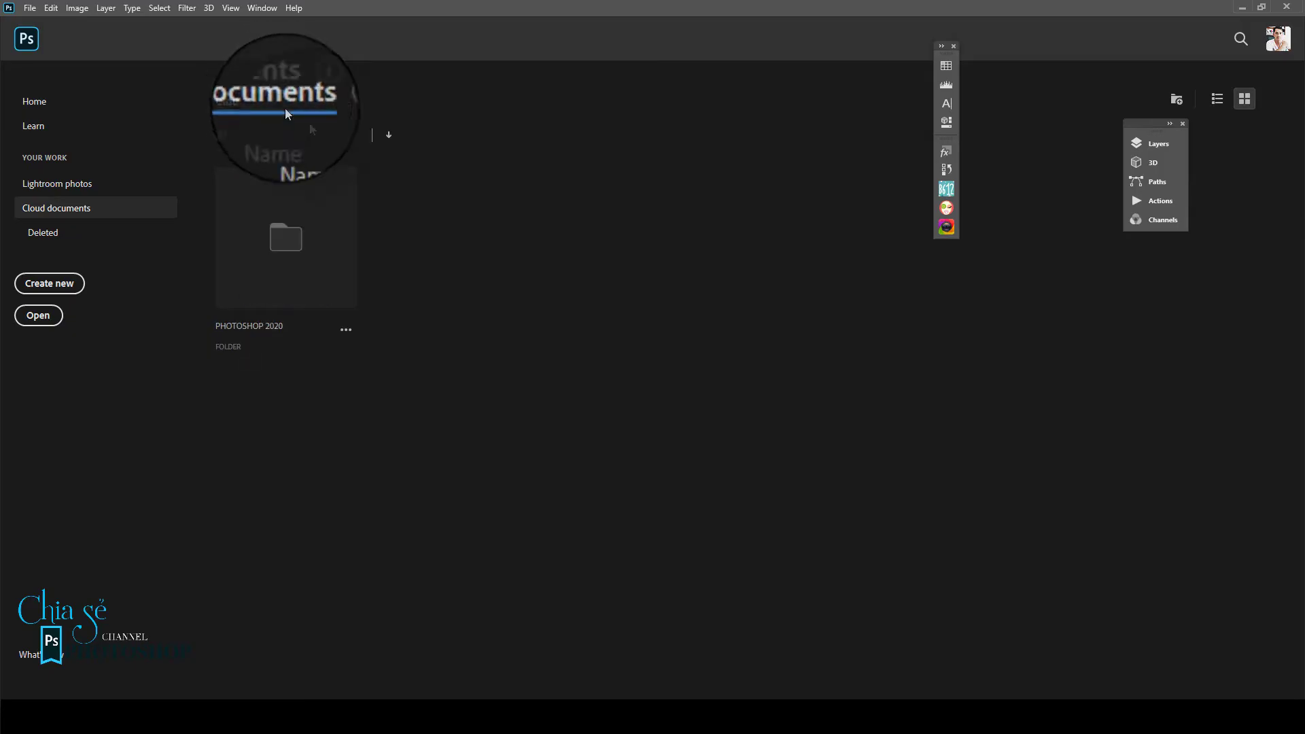
- Create a cloud folder named 'hinh' and open it
{"action": "left_click", "coordinate": [1179, 103]}
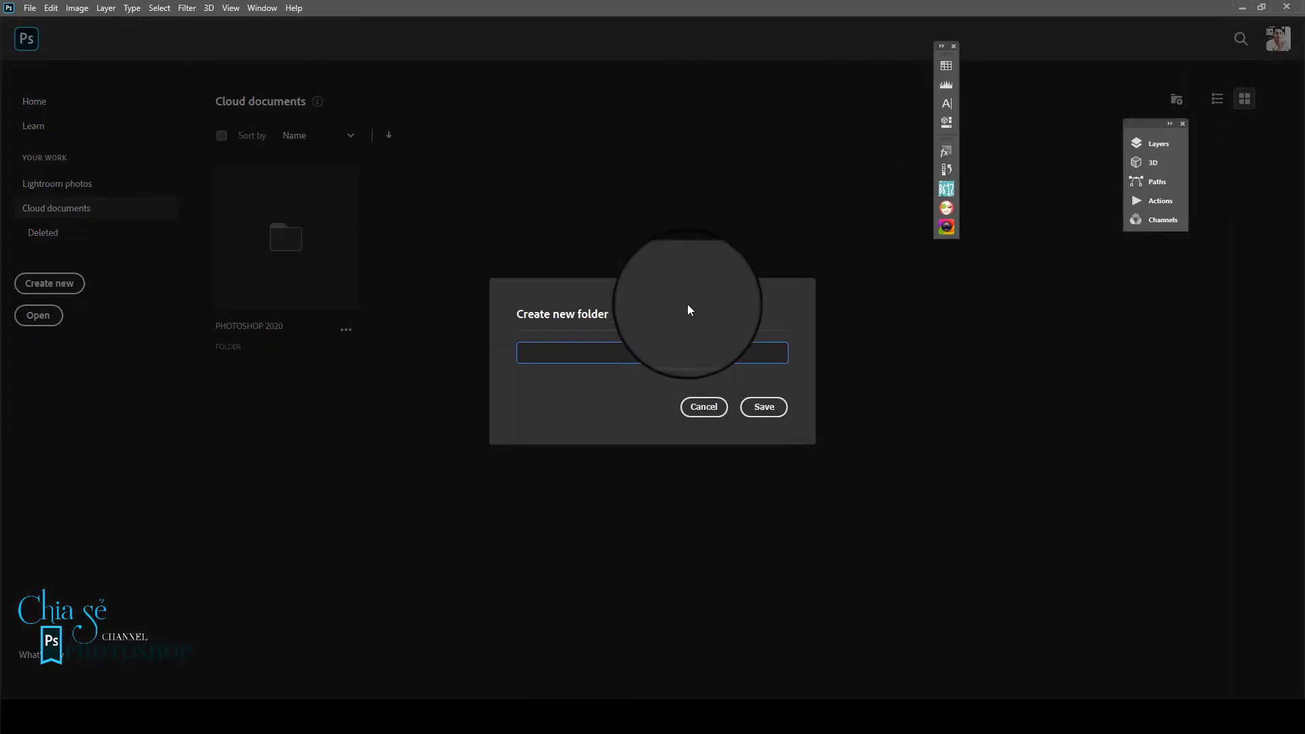
{"action": "type", "text": "hinh"}
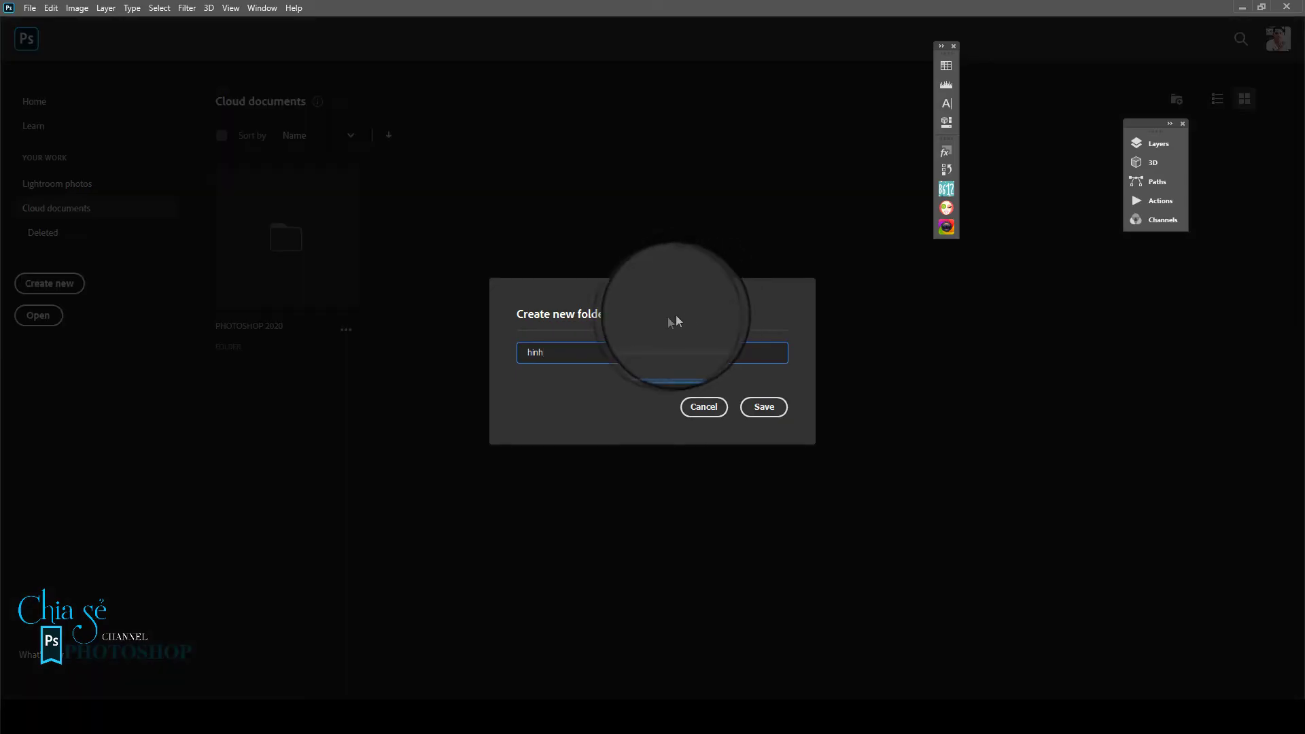
{"action": "key", "text": "Return"}
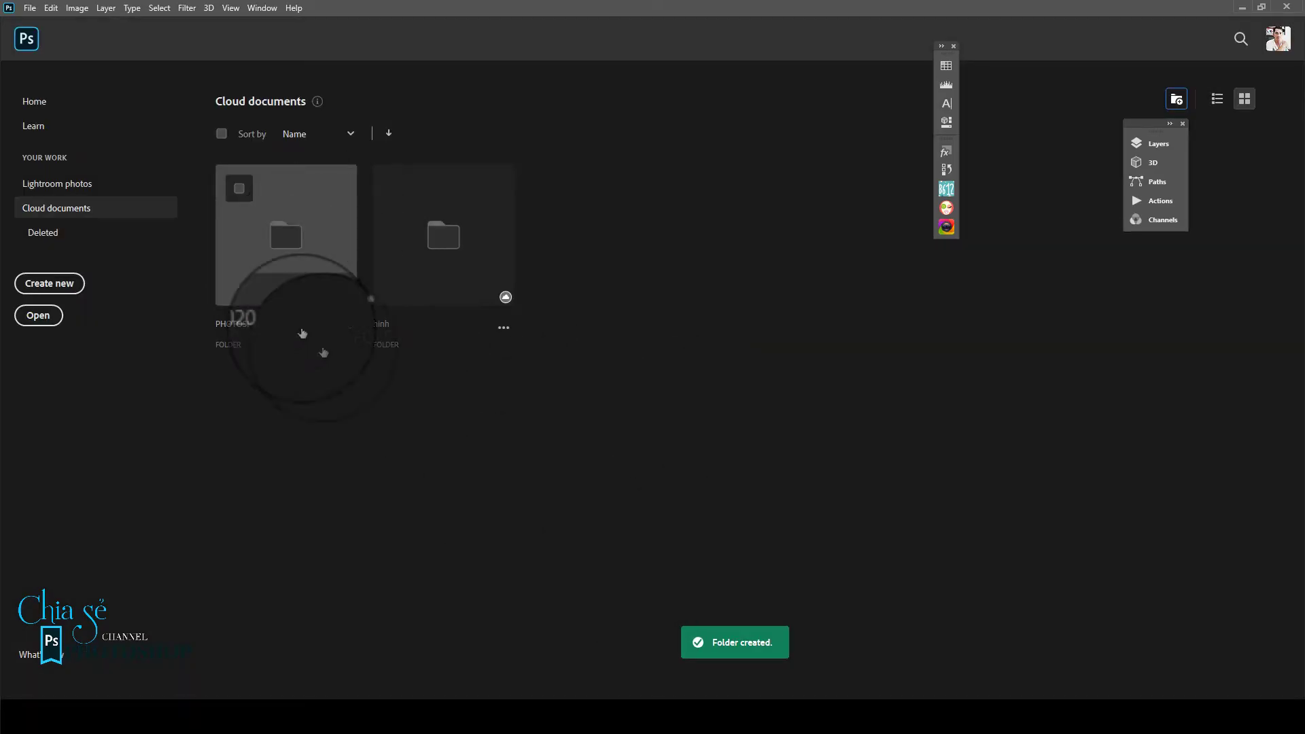
{"action": "left_click", "coordinate": [437, 256]}
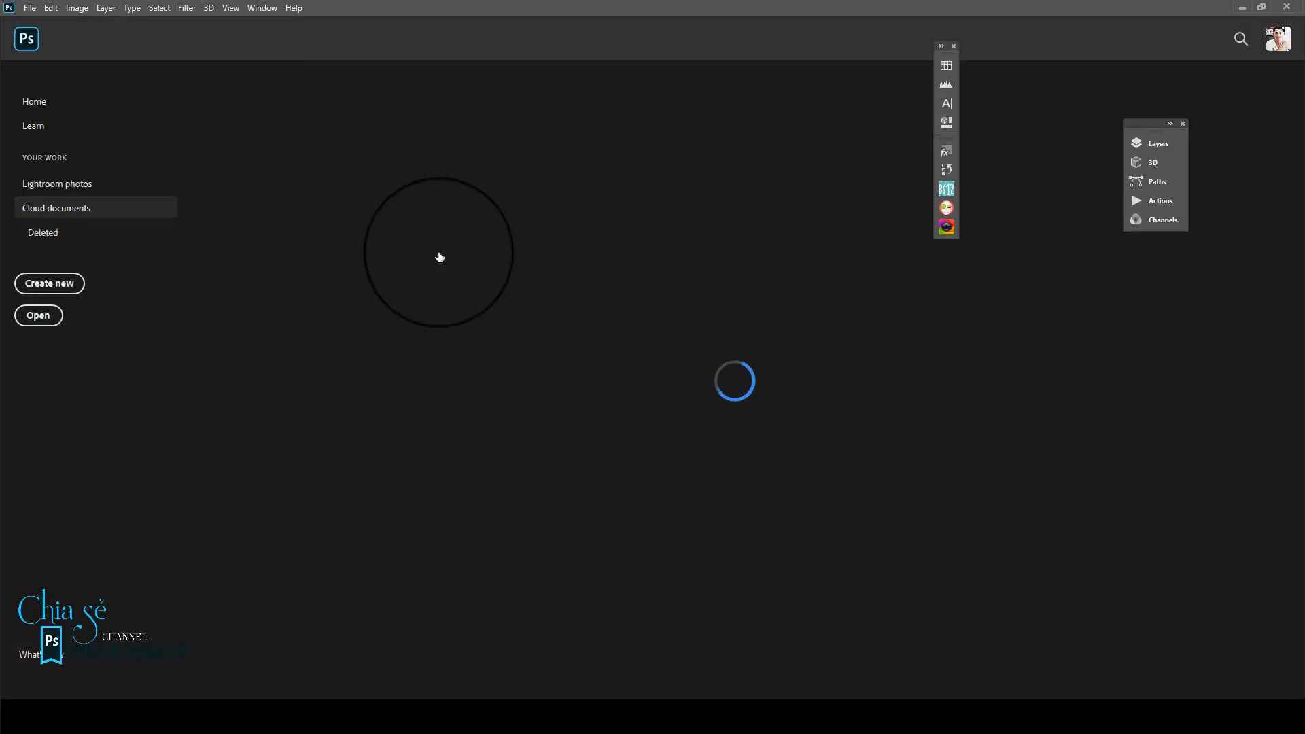
- Open TTT_1448.jpg from the computer in the editing workspace
{"action": "left_click", "coordinate": [26, 38]}
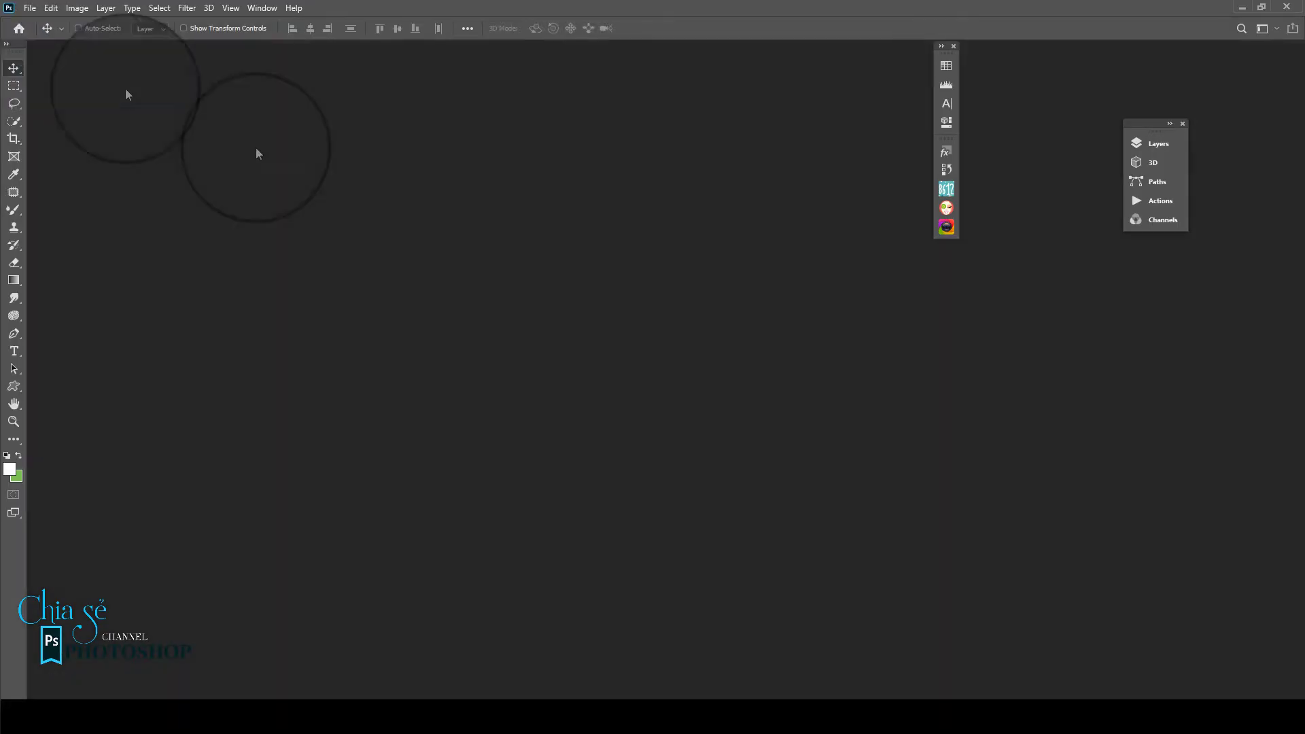
{"action": "key", "text": "ctrl+o"}
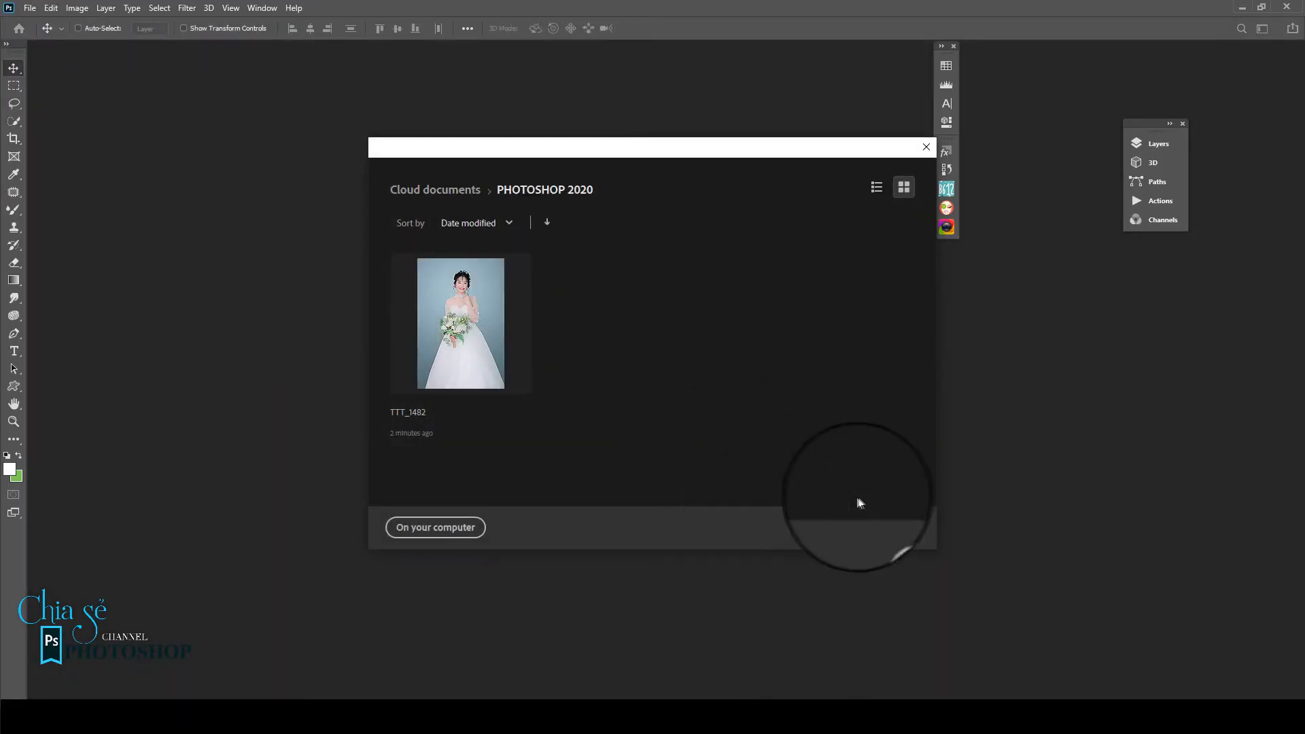
{"action": "left_click", "coordinate": [436, 528]}
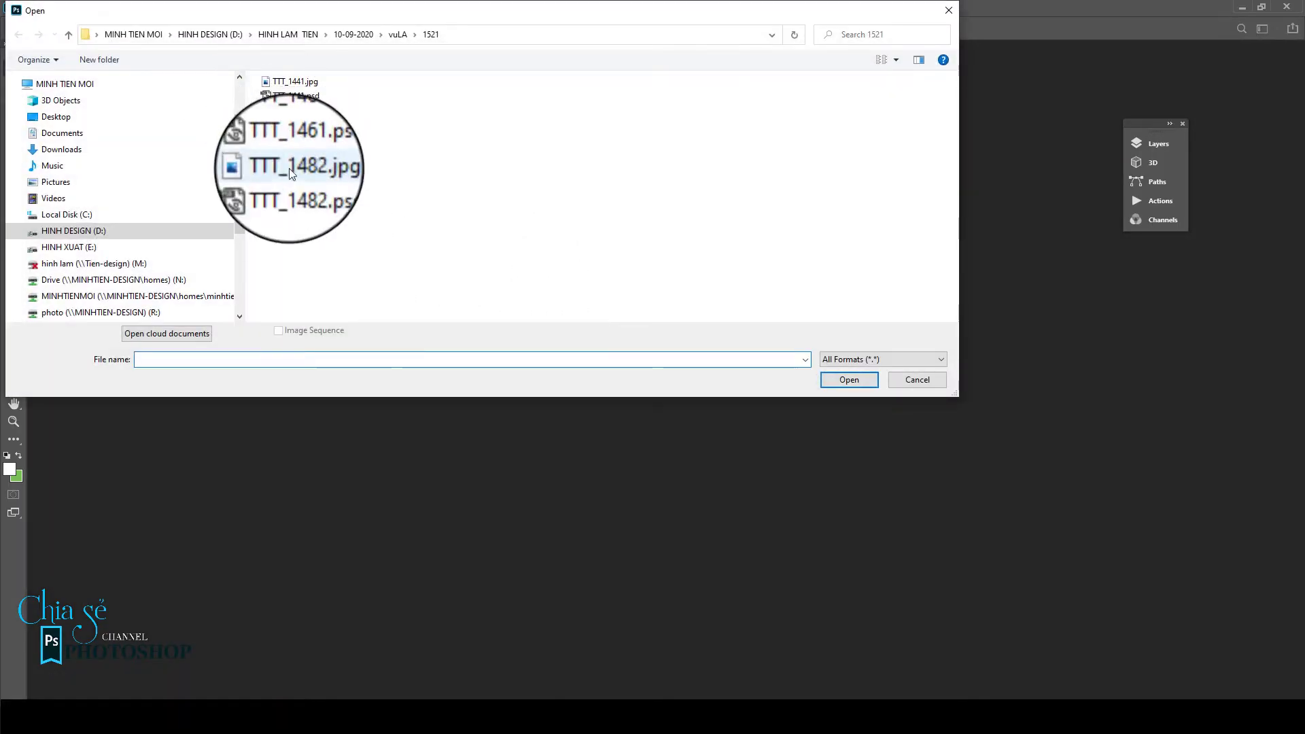
{"action": "double_click", "coordinate": [299, 115]}
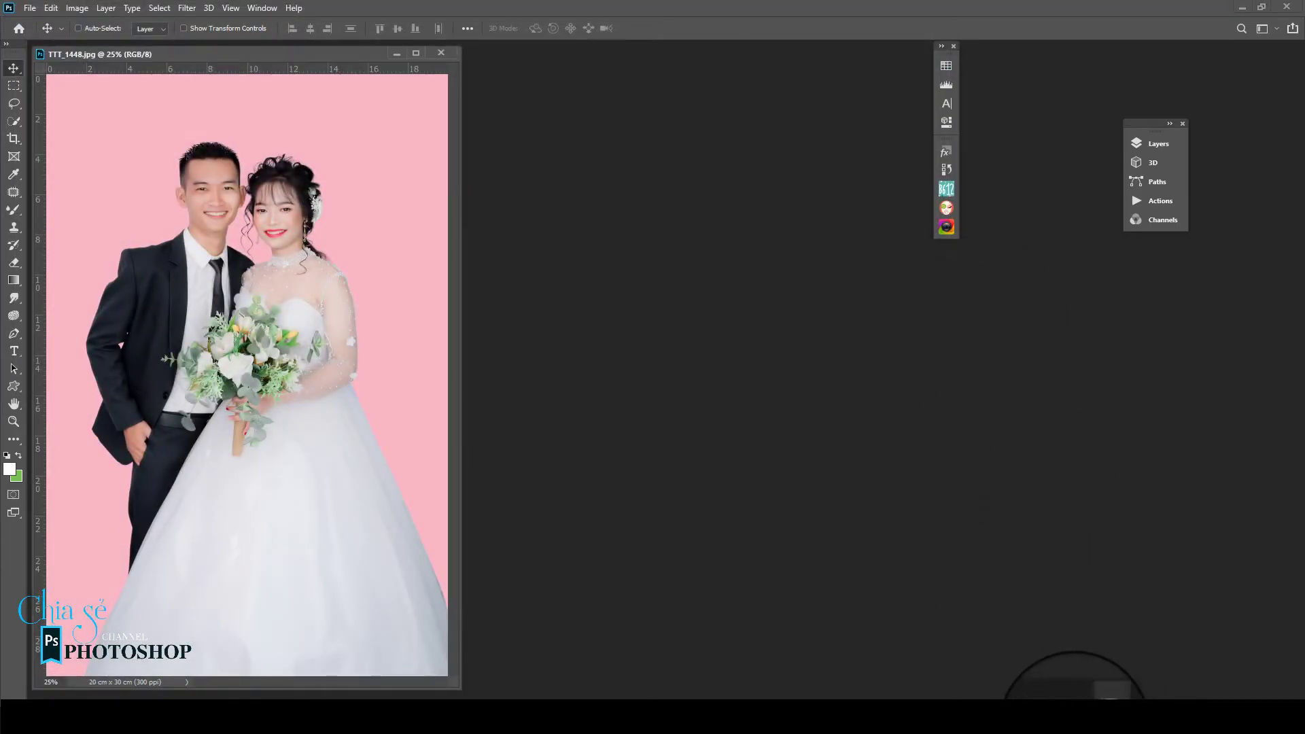
{"action": "left_click_drag", "start_coordinate": [1072, 693], "coordinate": [306, 163]}
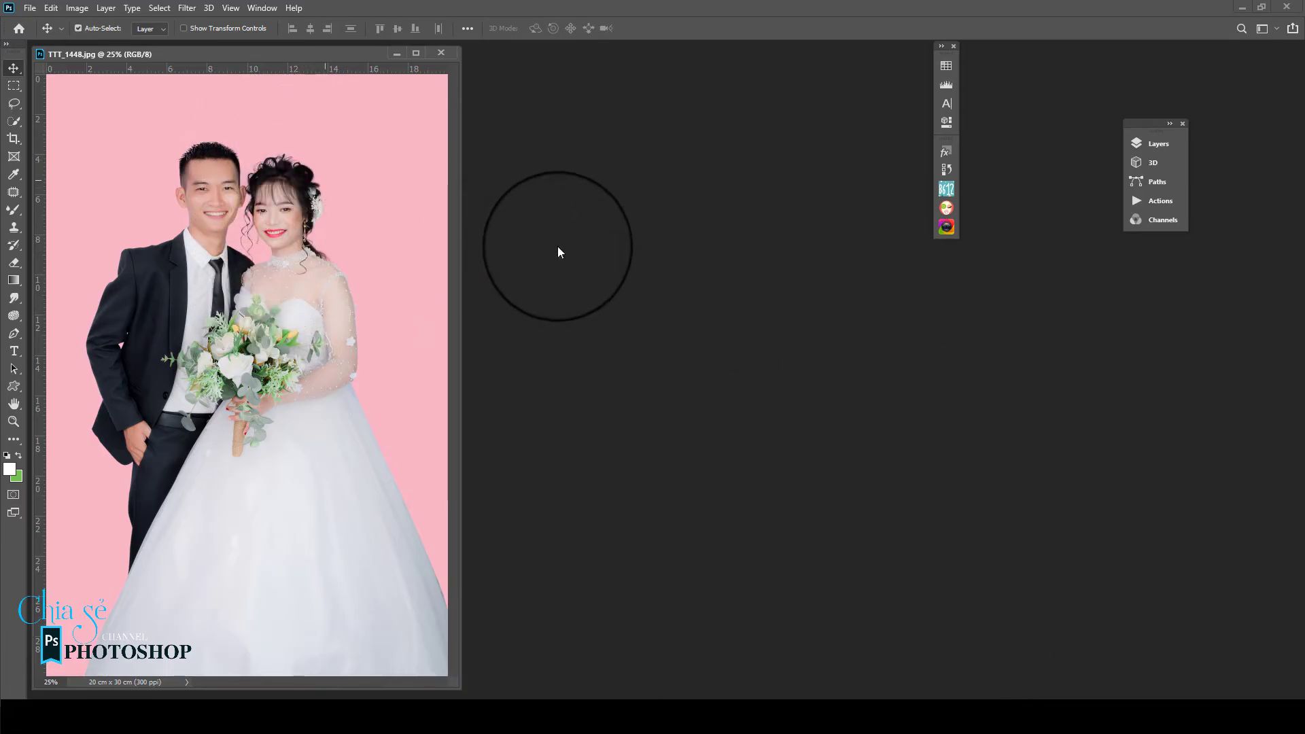
- Save TTT_1448 as a cloud document in the hinh folder, then close the photo
{"action": "key", "text": "ctrl+shift+s"}
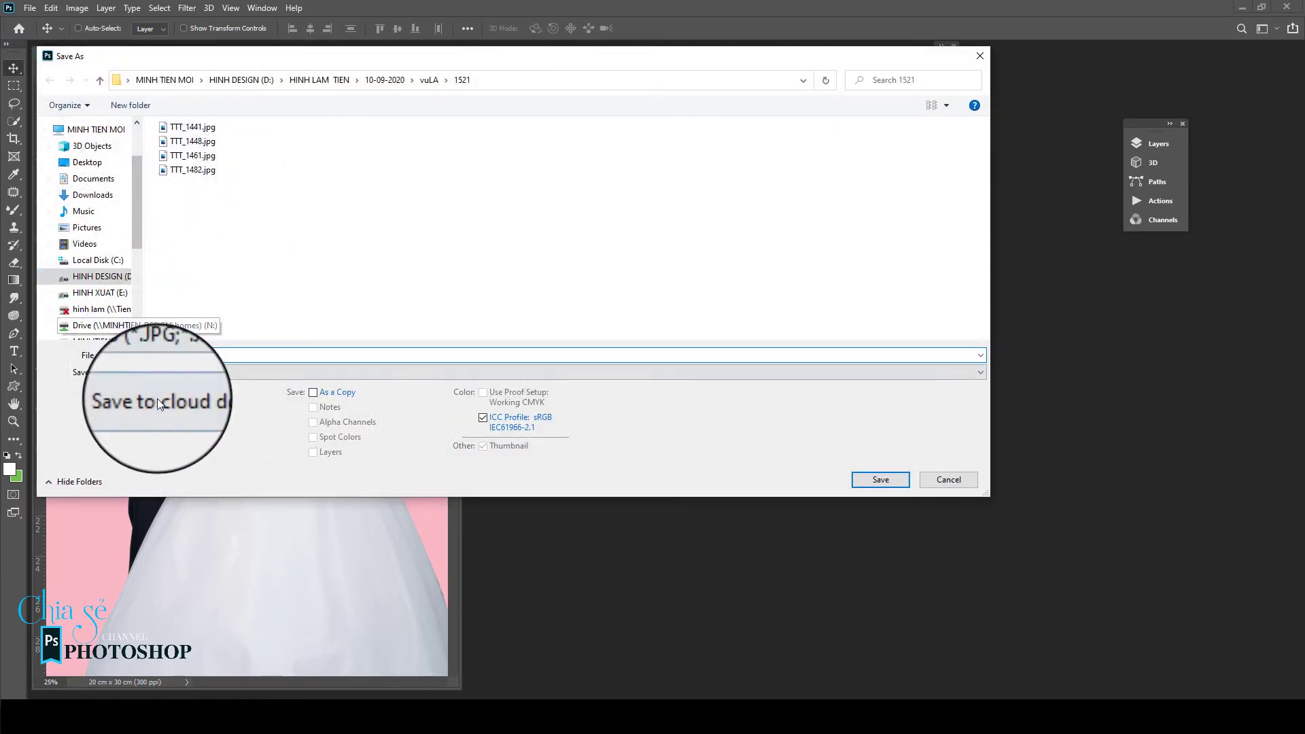
{"action": "left_click", "coordinate": [170, 398]}
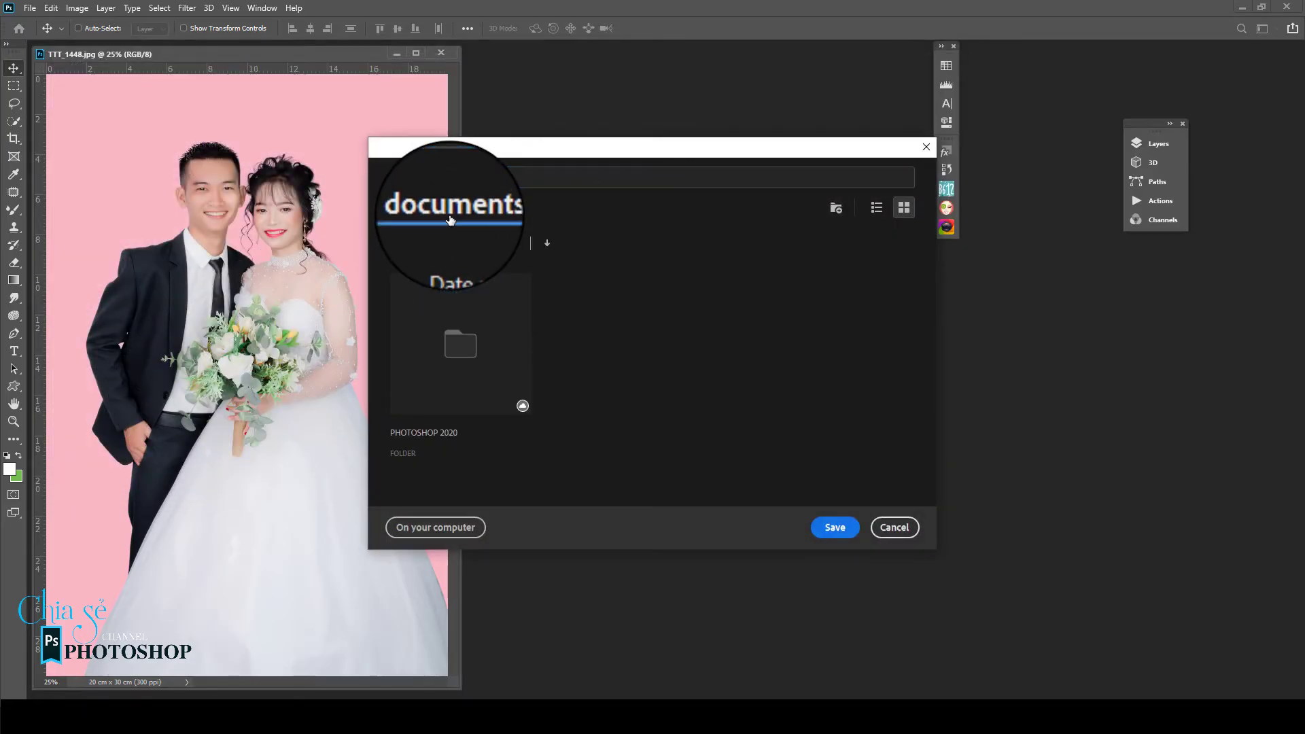
{"action": "left_click", "coordinate": [419, 352]}
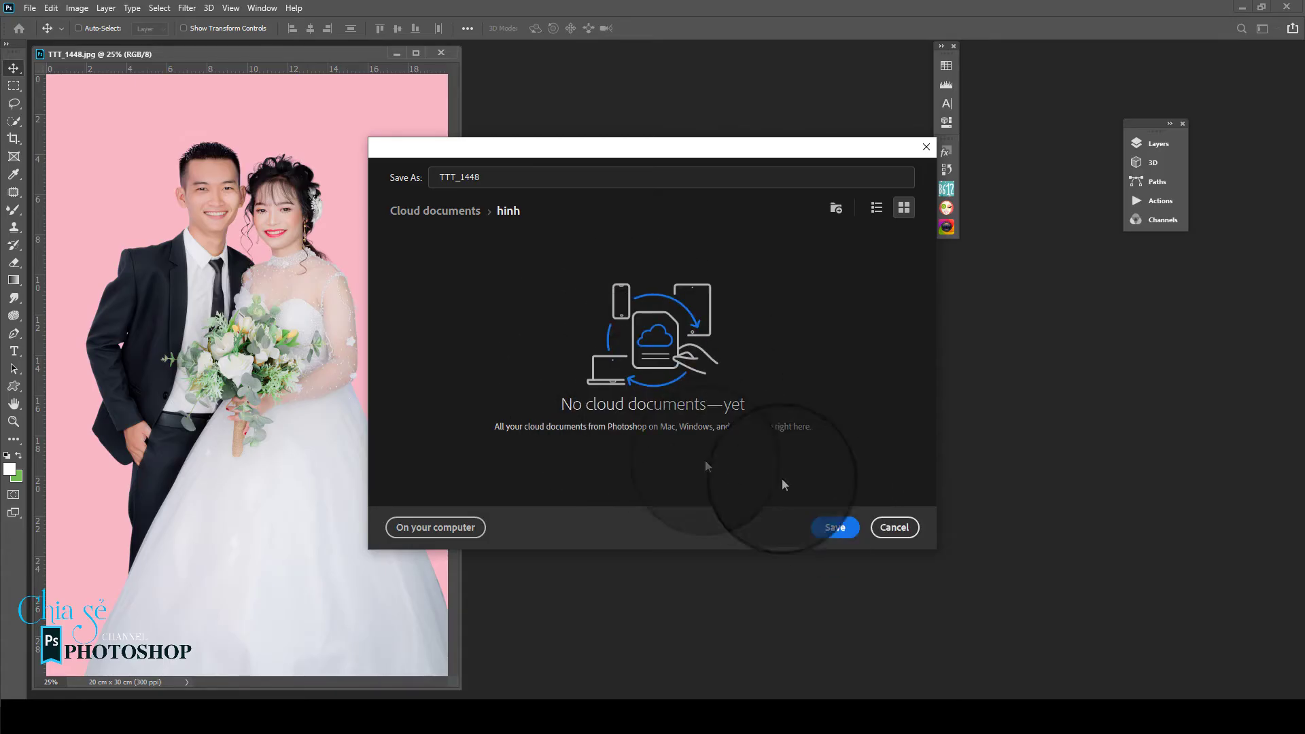
{"action": "left_click", "coordinate": [838, 529]}
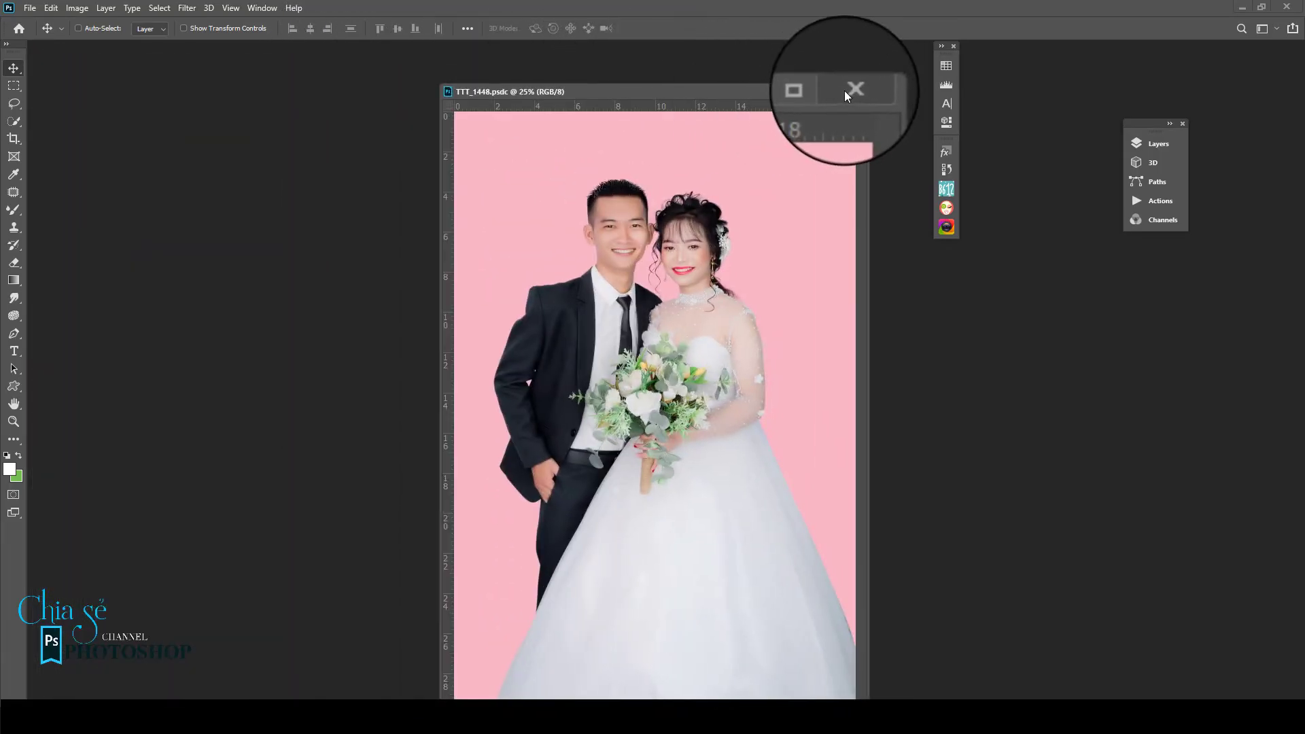
{"action": "left_click", "coordinate": [854, 89]}
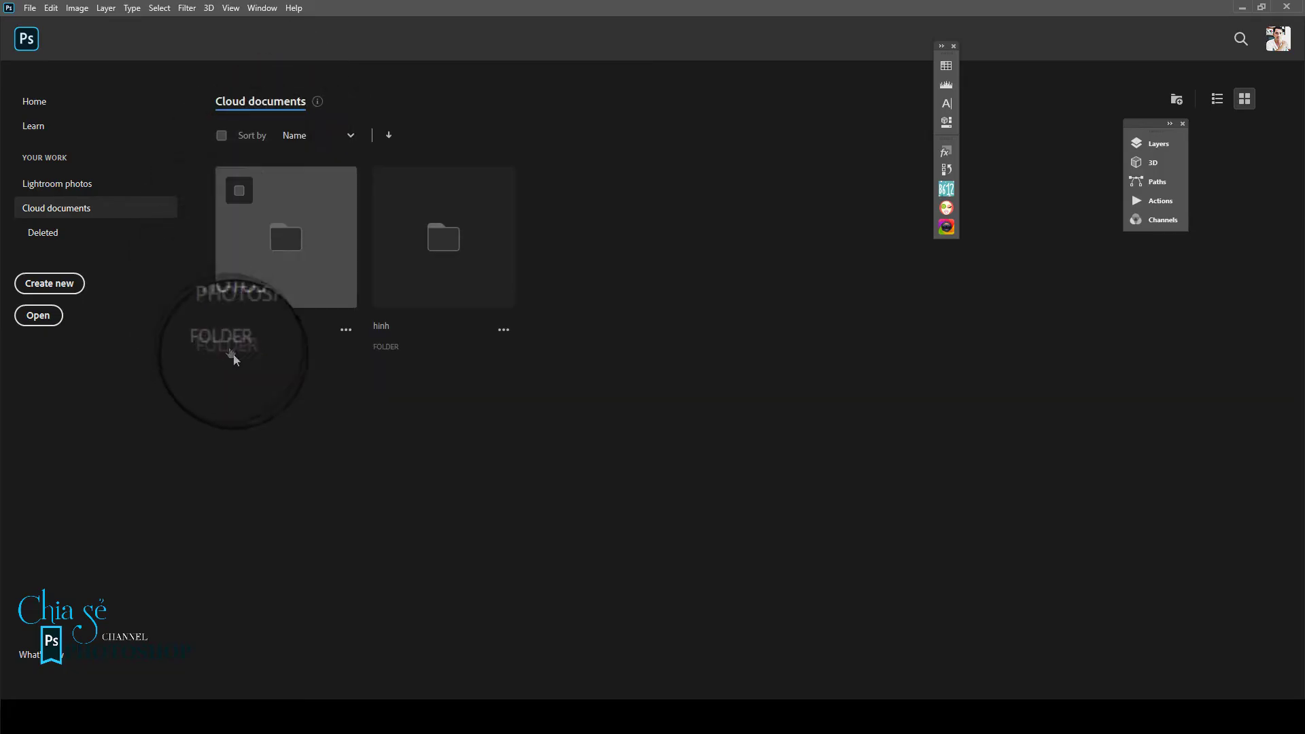
- Go to Deleted items and permanently delete the hhh folder
{"action": "left_click", "coordinate": [484, 215]}
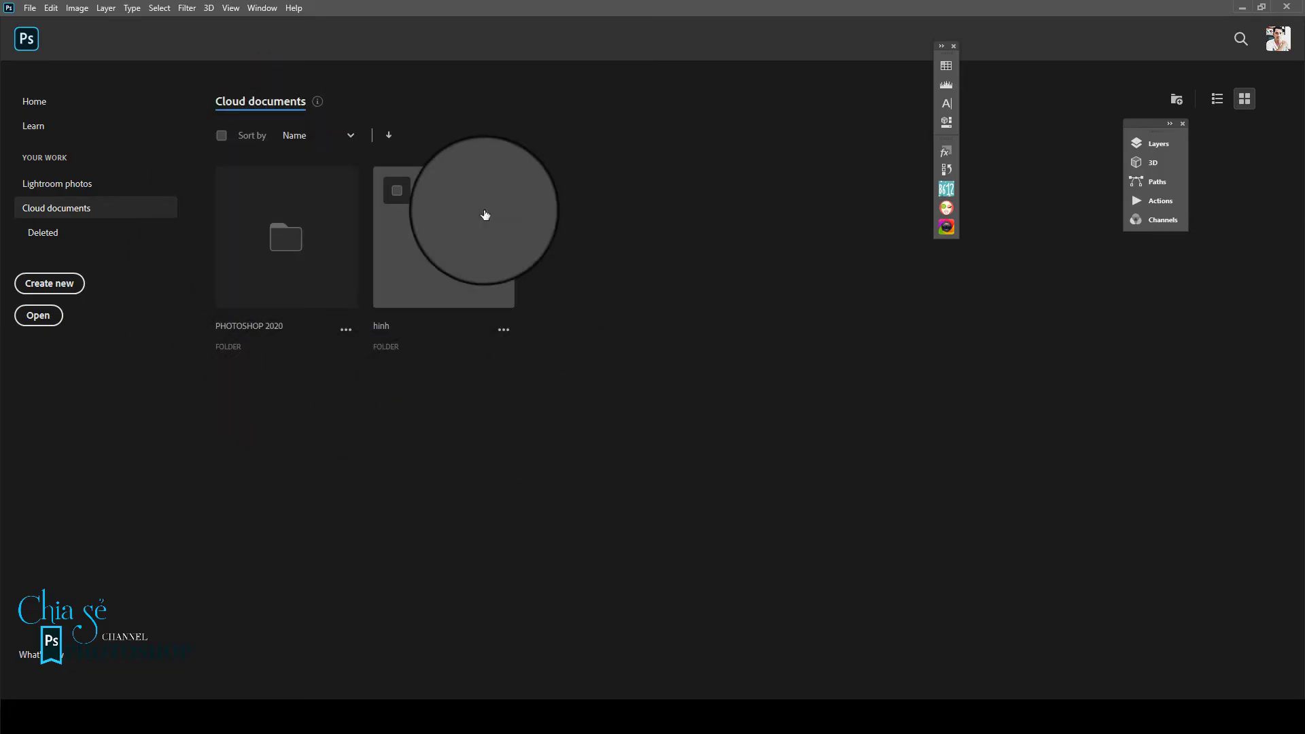
{"action": "left_click", "coordinate": [43, 233]}
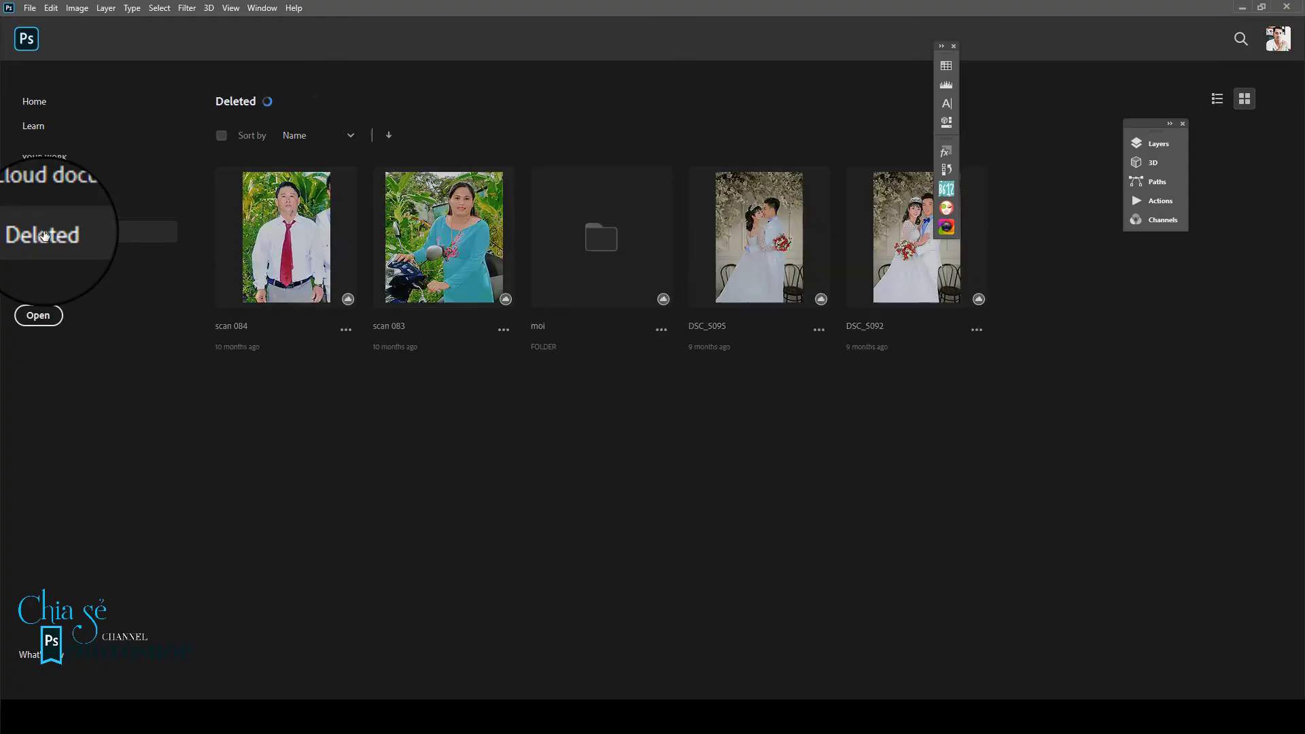
{"action": "left_click", "coordinate": [922, 318]}
{"action": "left_click", "coordinate": [886, 348]}
{"action": "left_click", "coordinate": [887, 371]}
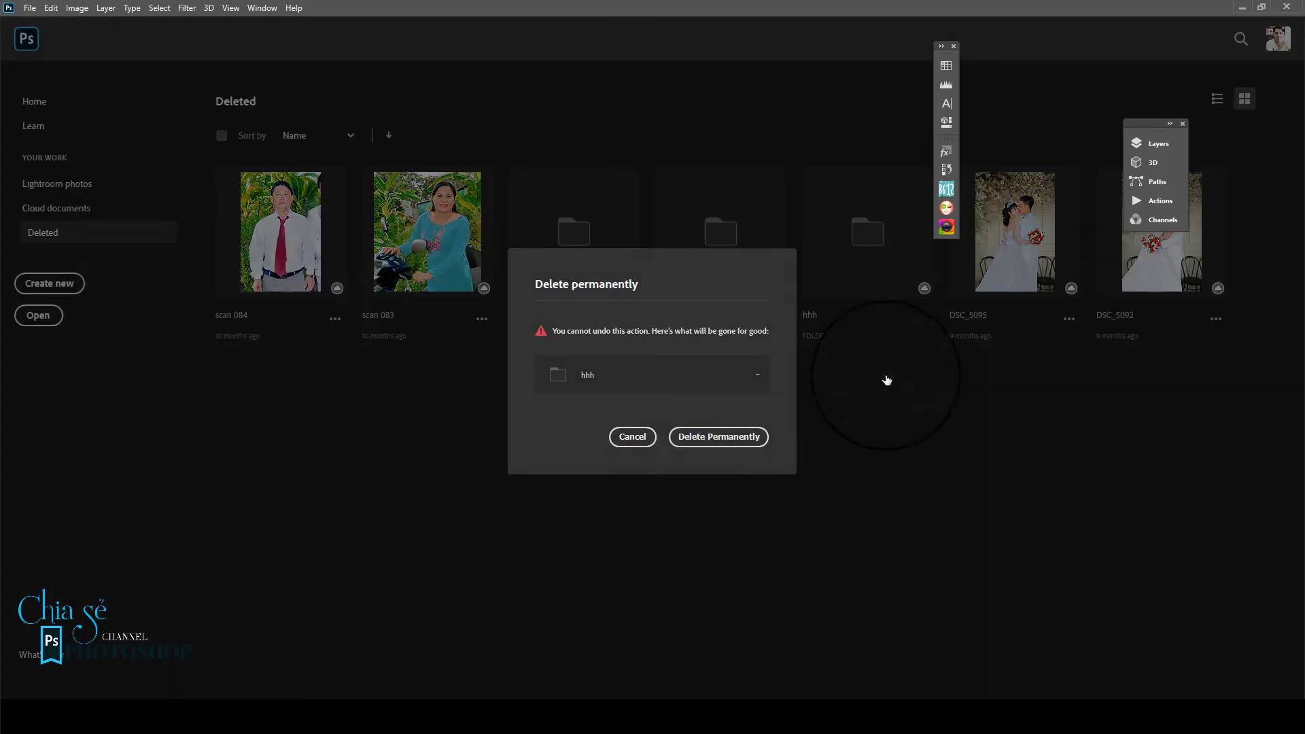
{"action": "left_click", "coordinate": [703, 439]}
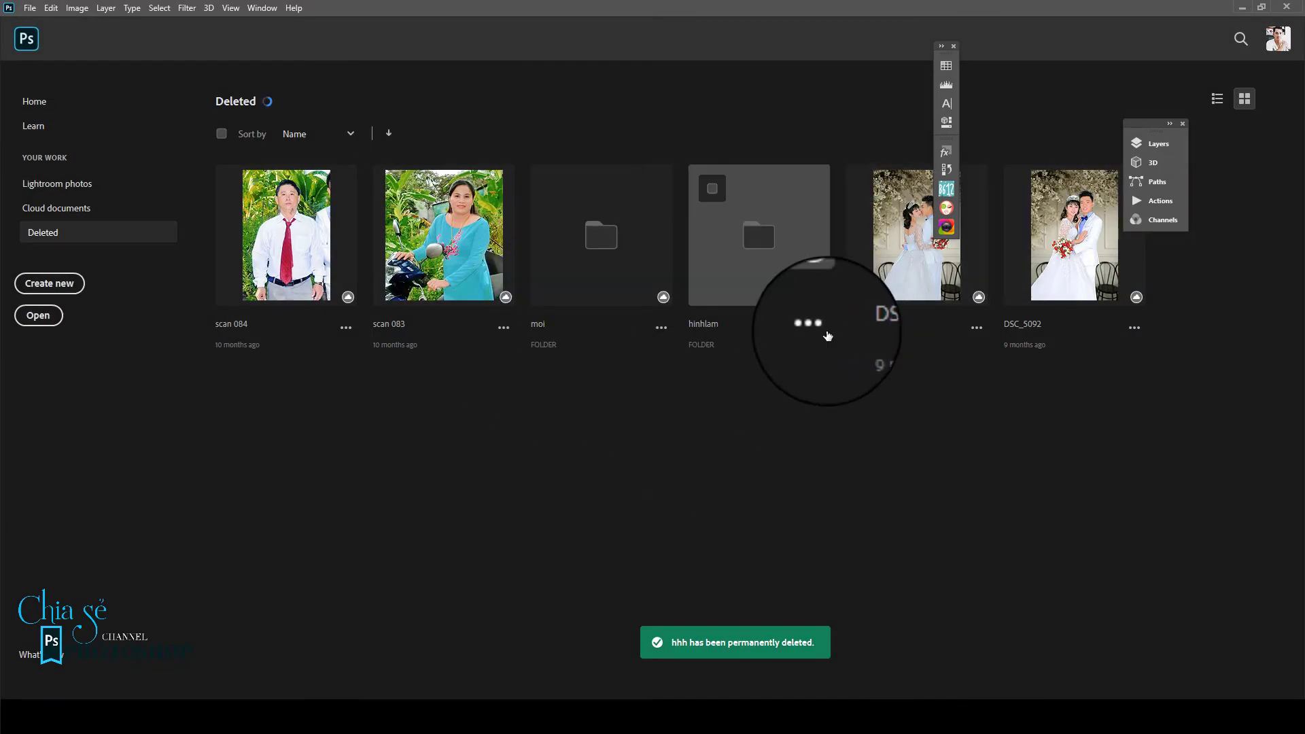
- Permanently delete the hinhlam folder and return to Cloud documents
{"action": "left_click", "coordinate": [818, 328]}
{"action": "left_click", "coordinate": [799, 394]}
{"action": "left_click", "coordinate": [714, 437]}
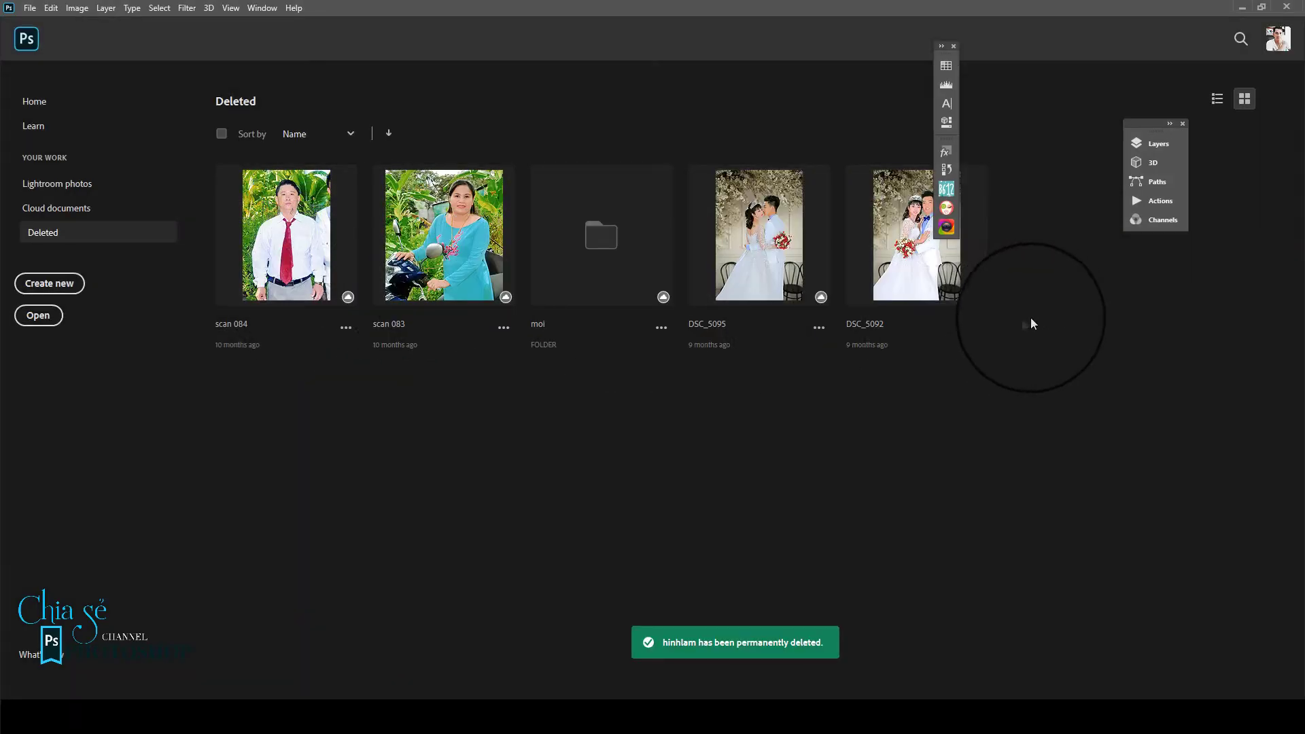
{"action": "left_click", "coordinate": [51, 205]}
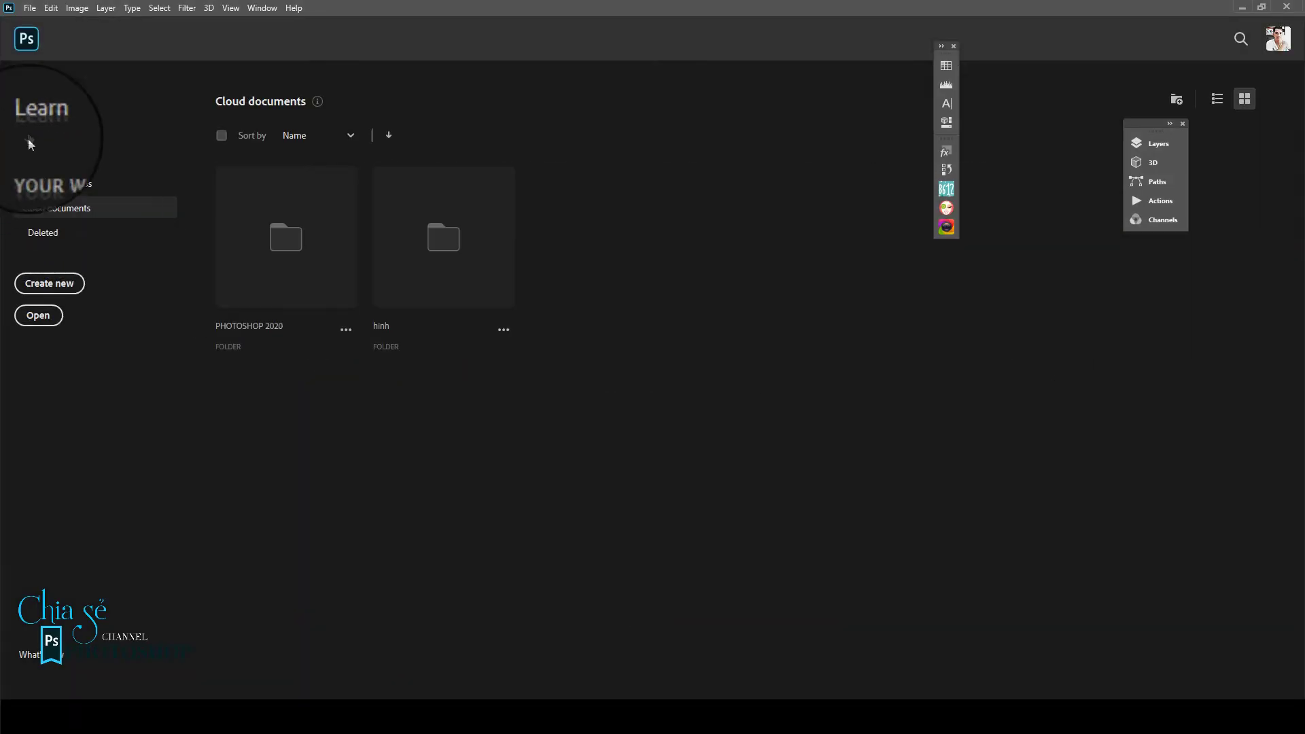
- Scroll through the Recent files on the Home page
{"action": "left_click", "coordinate": [36, 103]}
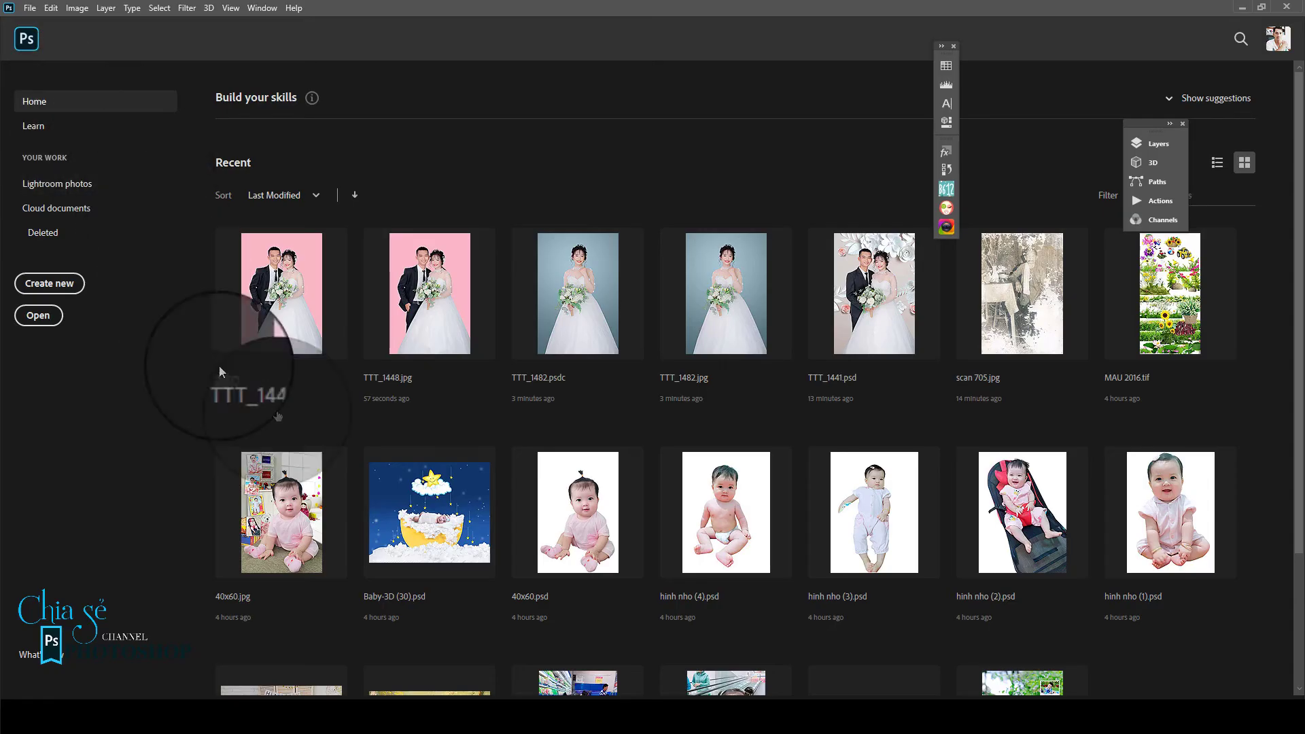
{"action": "scroll", "coordinate": [654, 406], "scroll_direction": "down", "scroll_amount": 3}
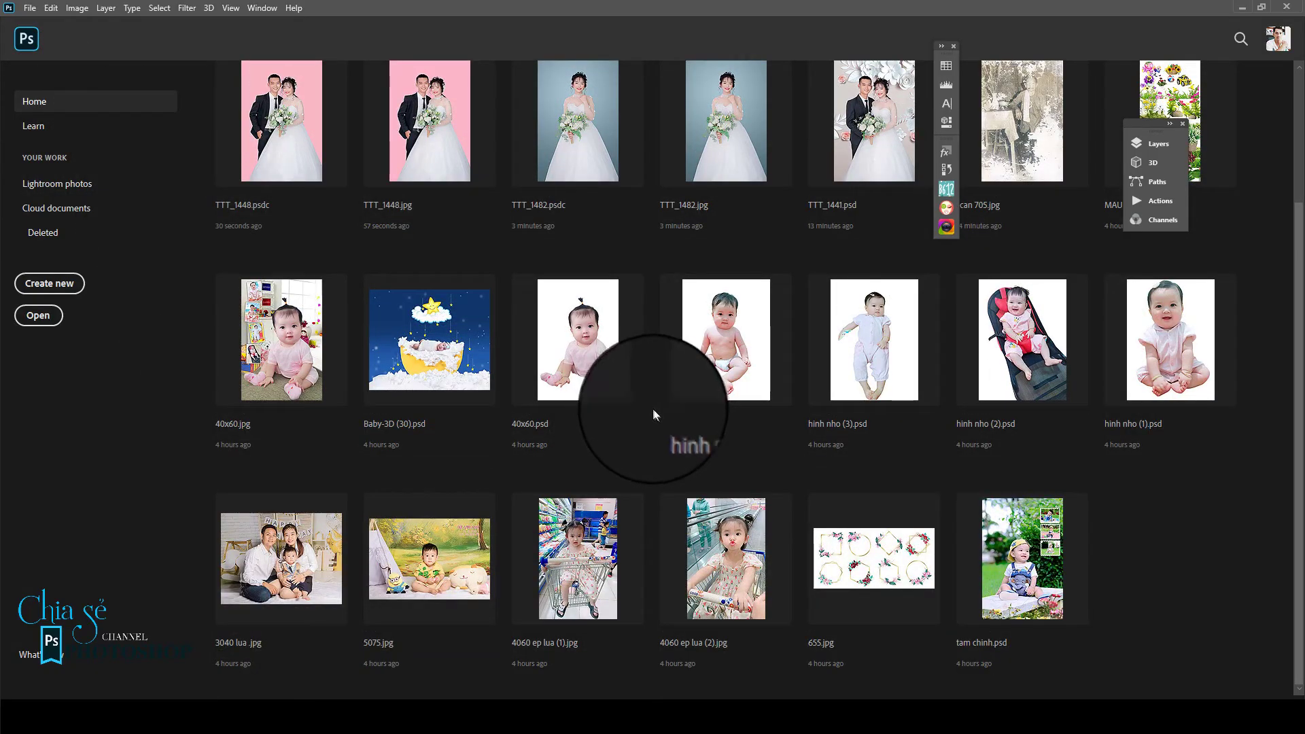
{"action": "scroll", "coordinate": [655, 412], "scroll_direction": "up", "scroll_amount": 3}
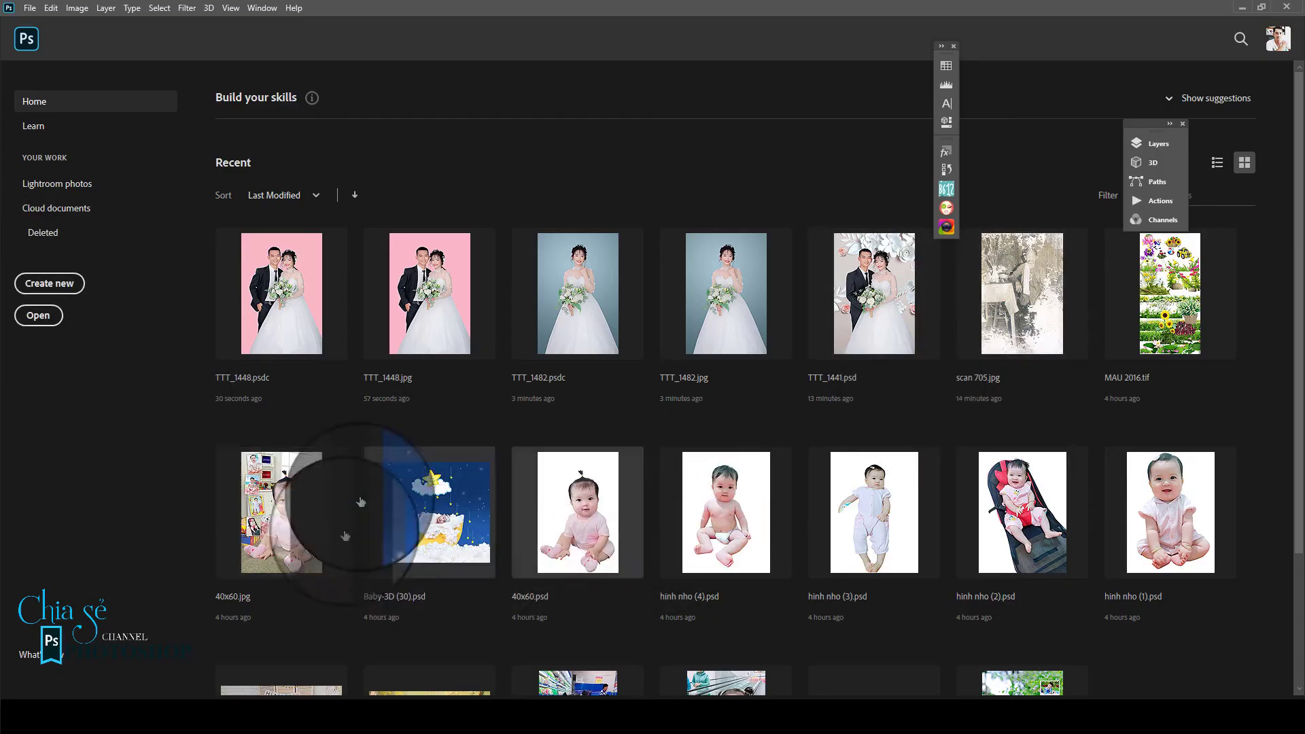
{"action": "scroll", "coordinate": [753, 599], "scroll_direction": "down", "scroll_amount": 3}
{"action": "scroll", "coordinate": [753, 599], "scroll_direction": "down", "scroll_amount": 1}
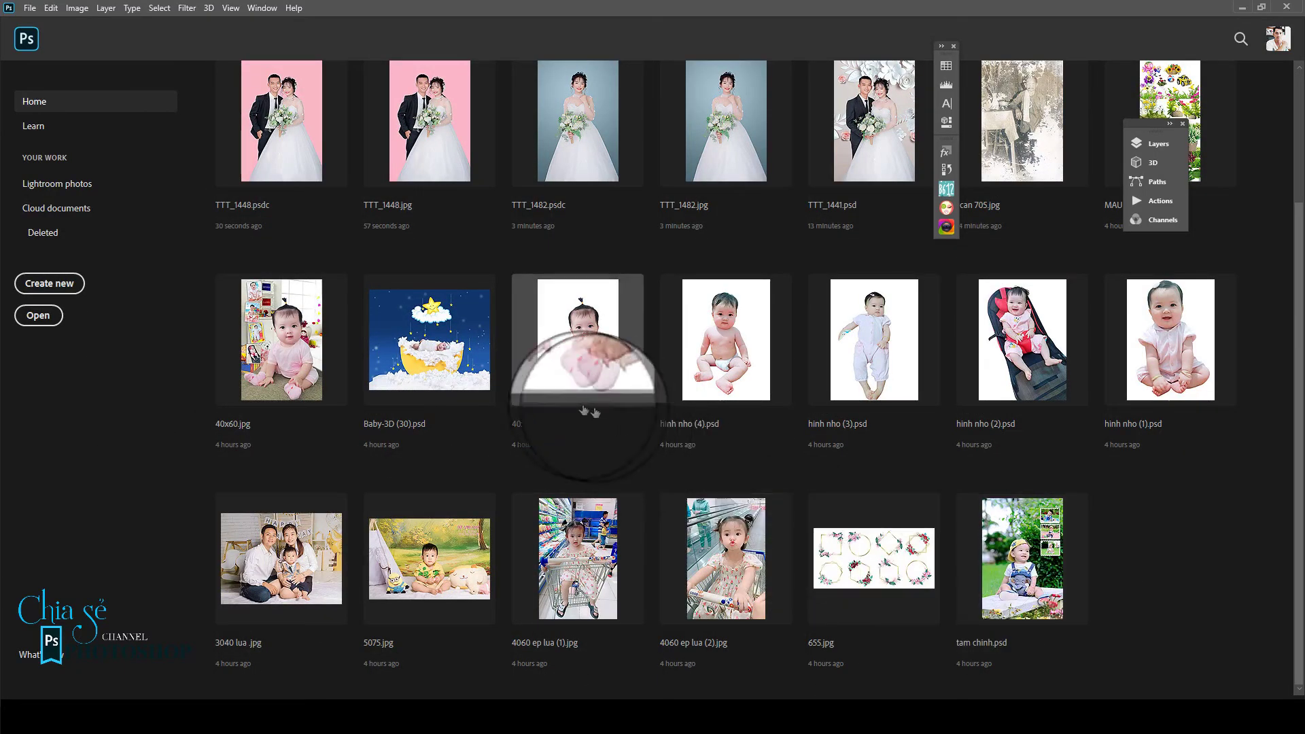
{"action": "scroll", "coordinate": [408, 496], "scroll_direction": "up", "scroll_amount": 5}
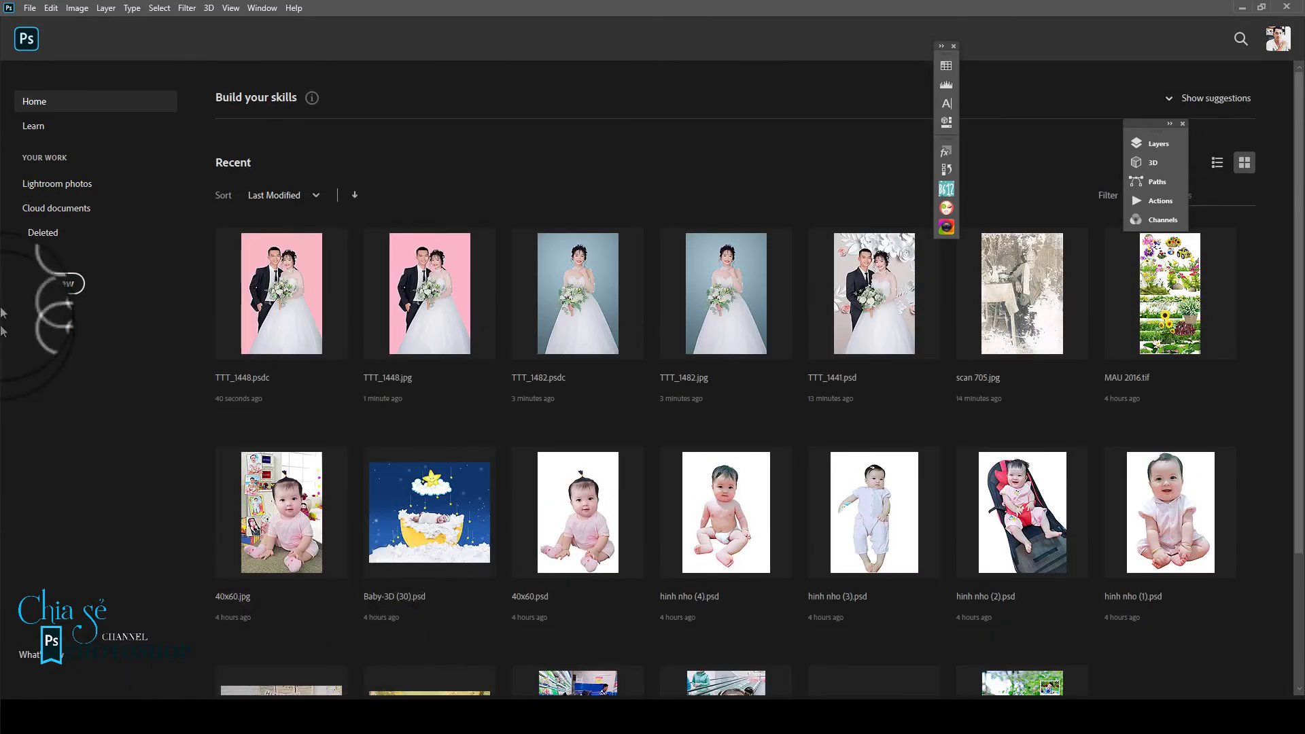
- Browse the Learn tutorials page, then go back to Cloud documents
{"action": "left_click", "coordinate": [38, 134]}
{"action": "scroll", "coordinate": [947, 299], "scroll_direction": "down", "scroll_amount": 2}
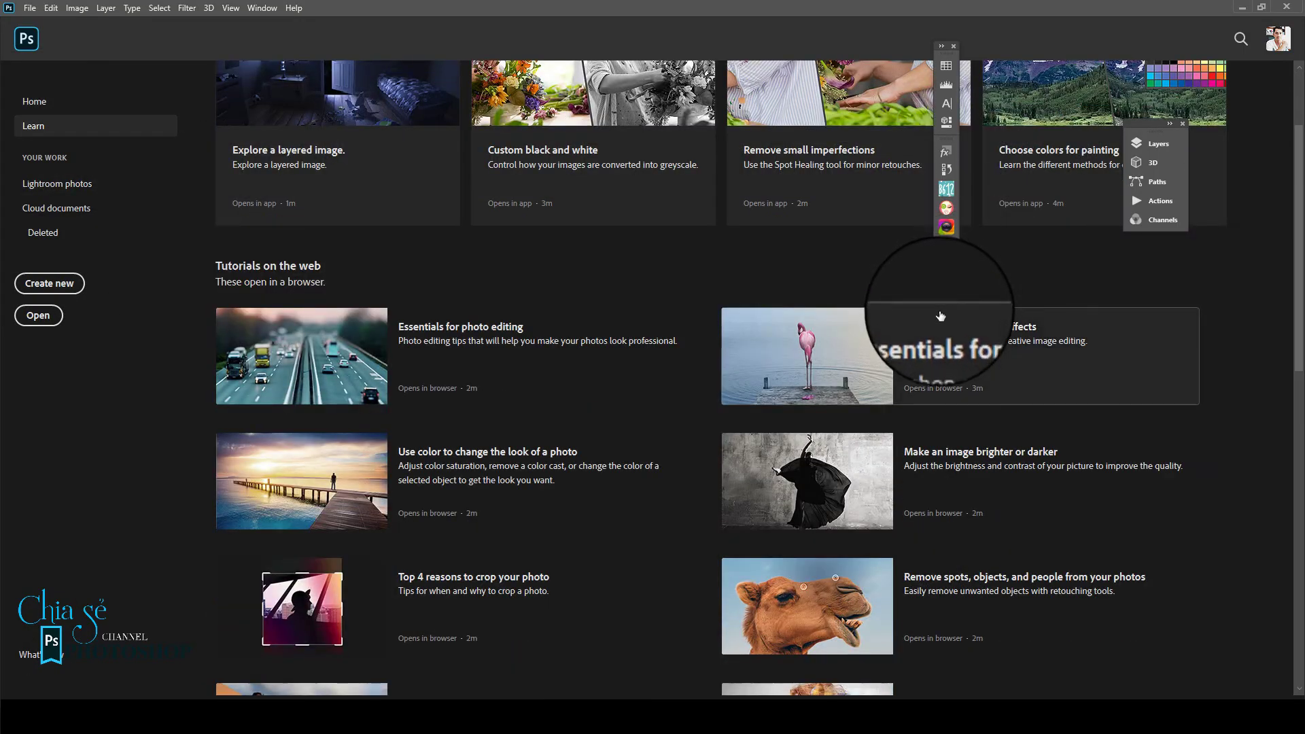
{"action": "scroll", "coordinate": [941, 316], "scroll_direction": "down", "scroll_amount": 2}
{"action": "scroll", "coordinate": [940, 324], "scroll_direction": "down", "scroll_amount": 2}
{"action": "scroll", "coordinate": [952, 313], "scroll_direction": "down", "scroll_amount": 4}
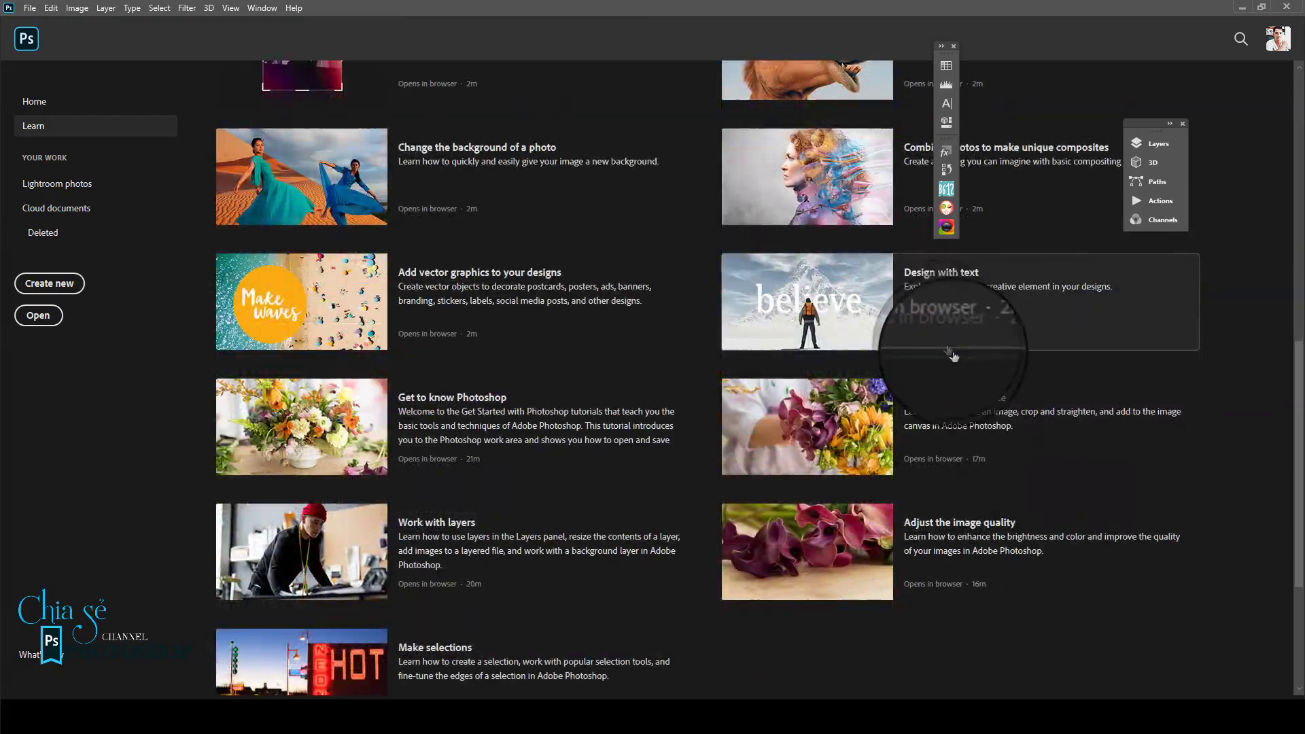
{"action": "scroll", "coordinate": [984, 326], "scroll_direction": "up", "scroll_amount": 2}
{"action": "scroll", "coordinate": [986, 319], "scroll_direction": "up", "scroll_amount": 1}
{"action": "scroll", "coordinate": [986, 319], "scroll_direction": "up", "scroll_amount": 3}
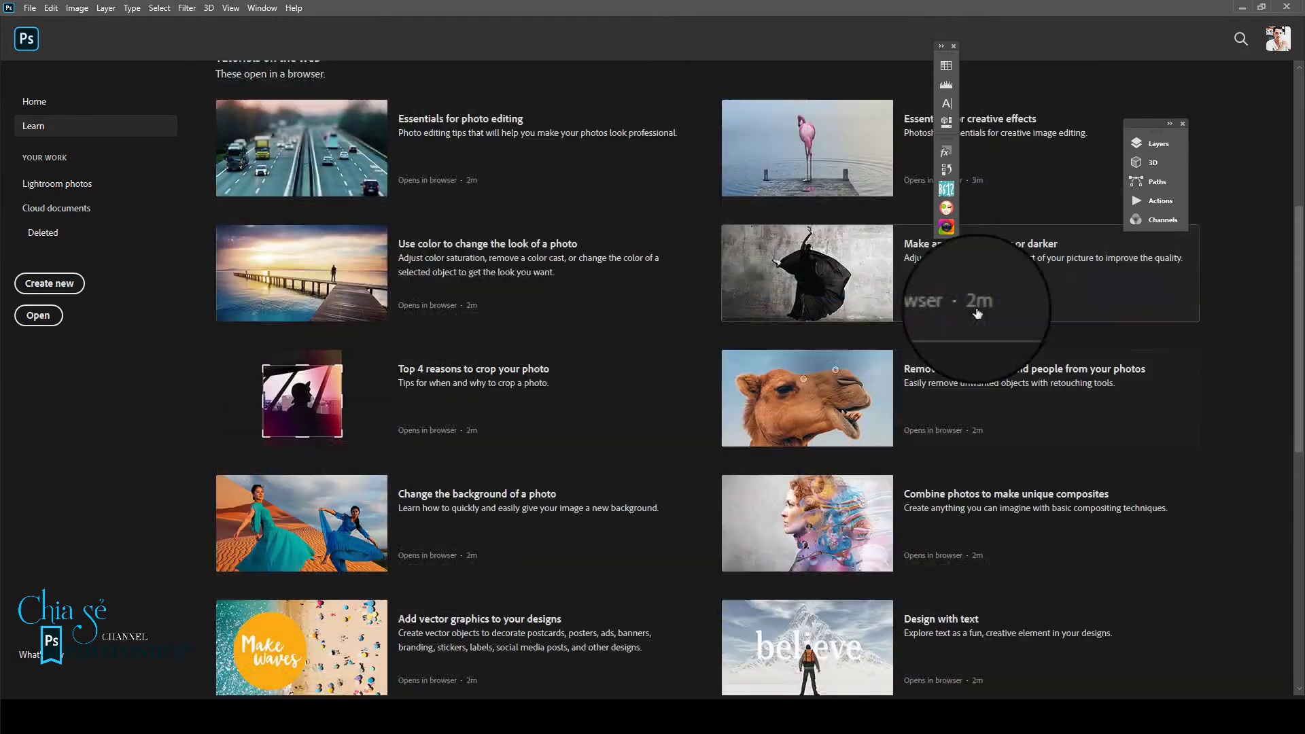
{"action": "scroll", "coordinate": [374, 401], "scroll_direction": "up", "scroll_amount": 1}
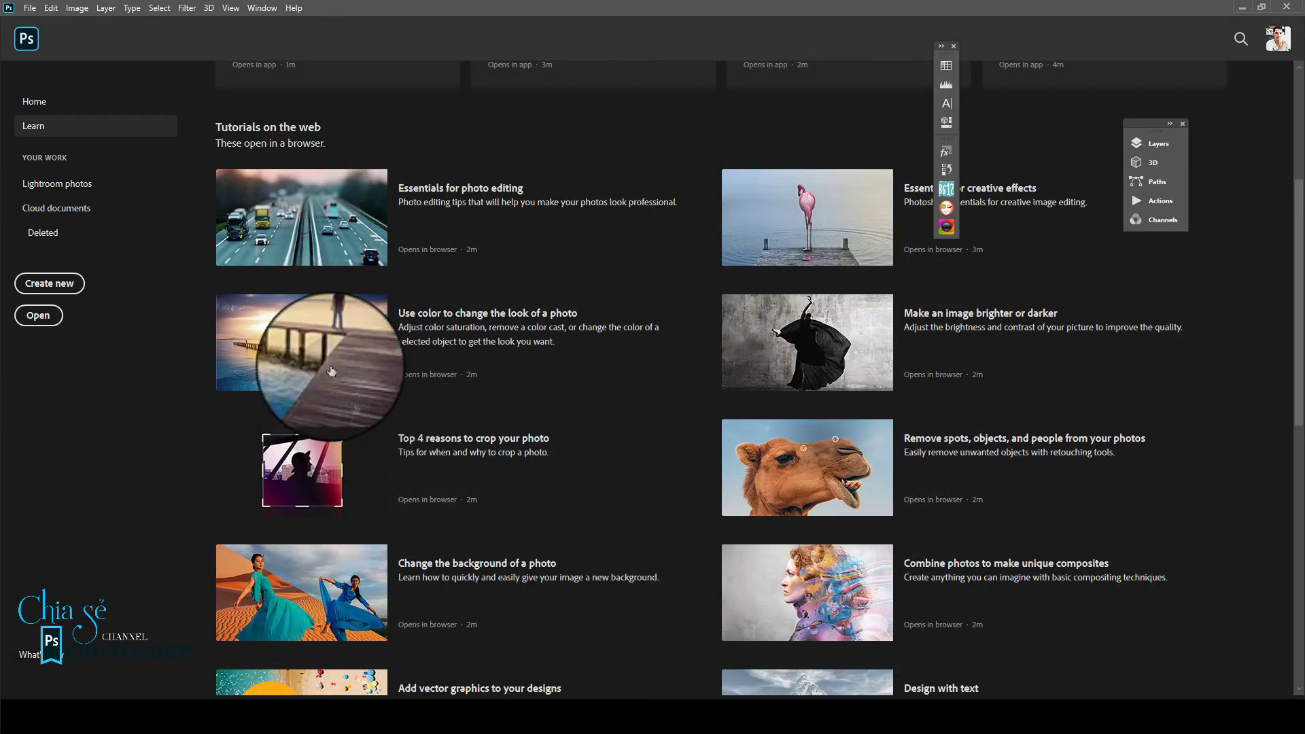
{"action": "scroll", "coordinate": [326, 285], "scroll_direction": "up", "scroll_amount": 3}
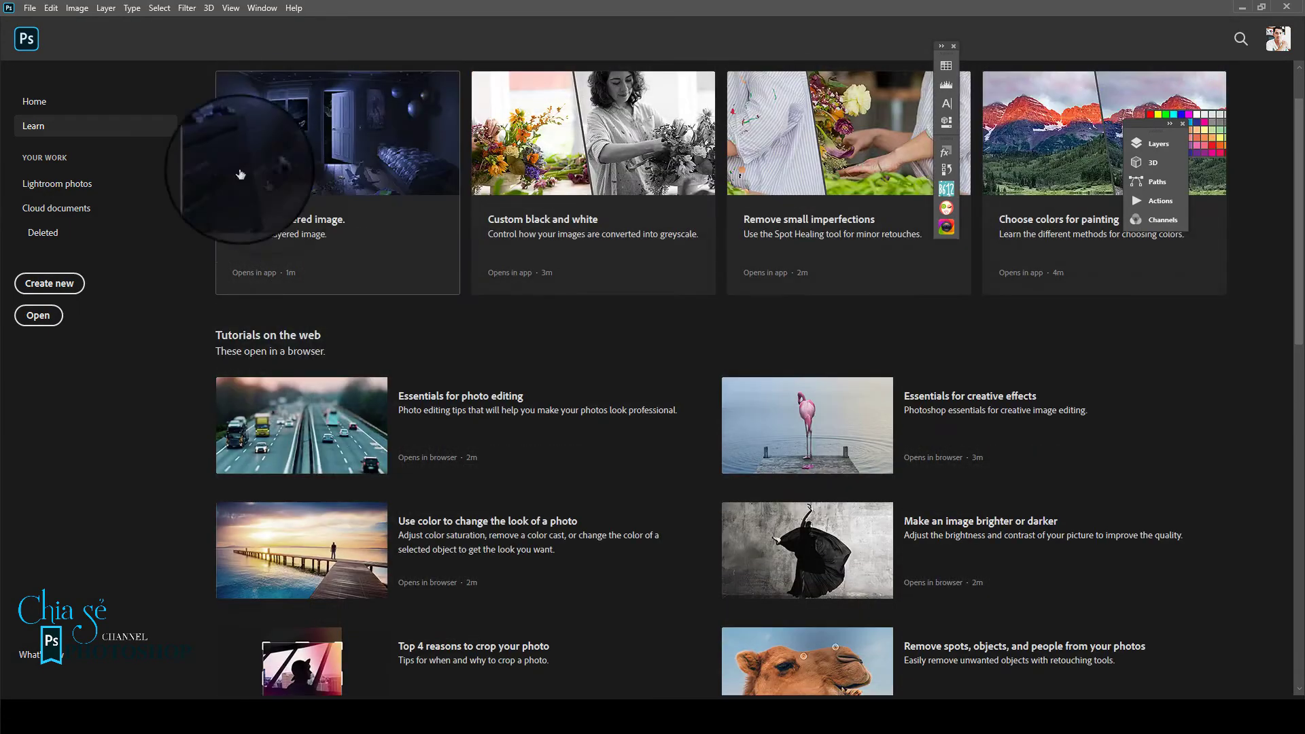
{"action": "left_click", "coordinate": [56, 209]}
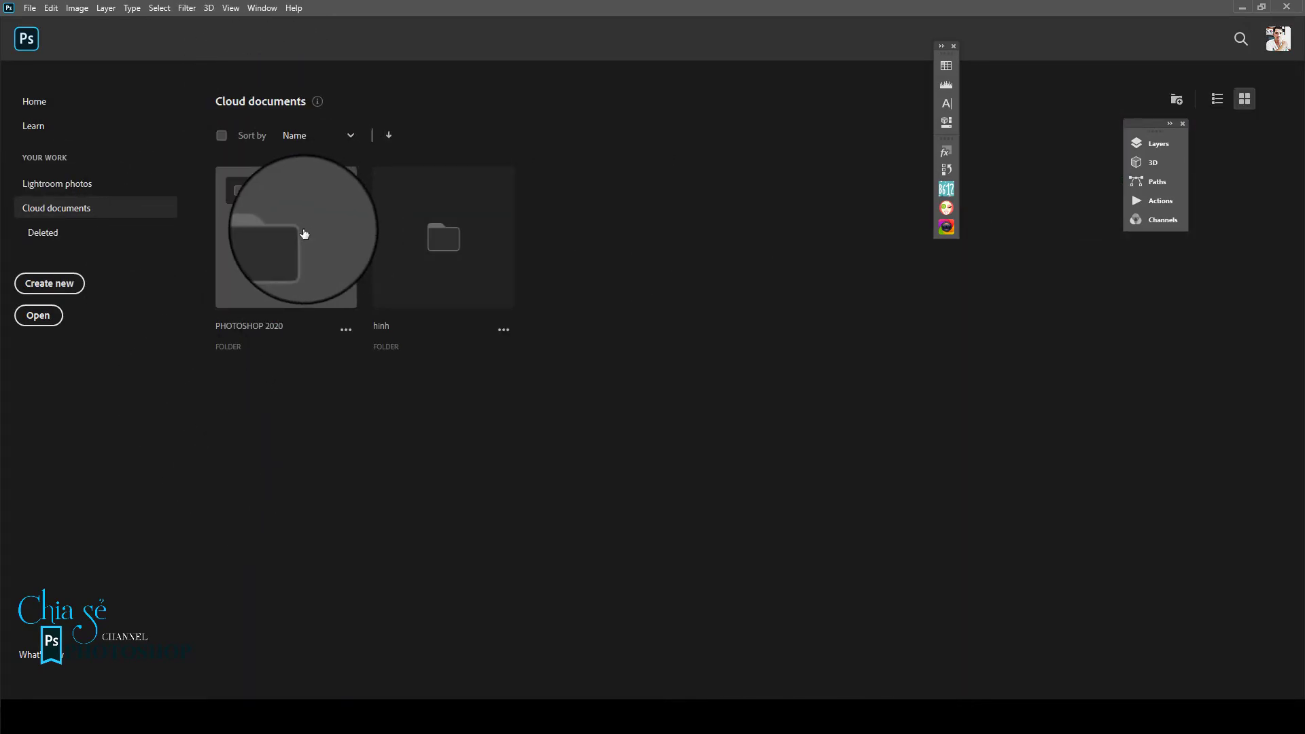
- Open TTT_1482.psdc from the PHOTOSHOP 2020 cloud folder, close it, and return to the Cloud documents root
{"action": "left_click", "coordinate": [306, 233]}
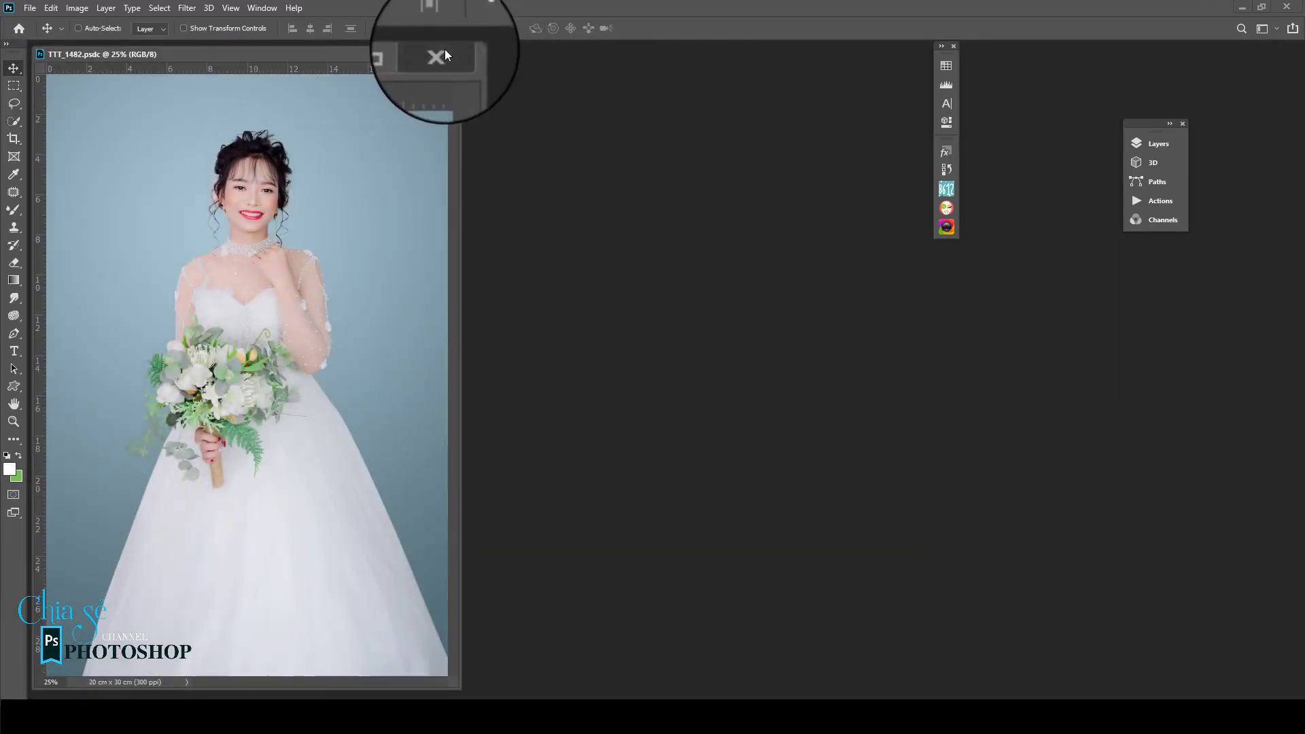
{"action": "left_click", "coordinate": [440, 52]}
{"action": "left_click", "coordinate": [71, 211]}
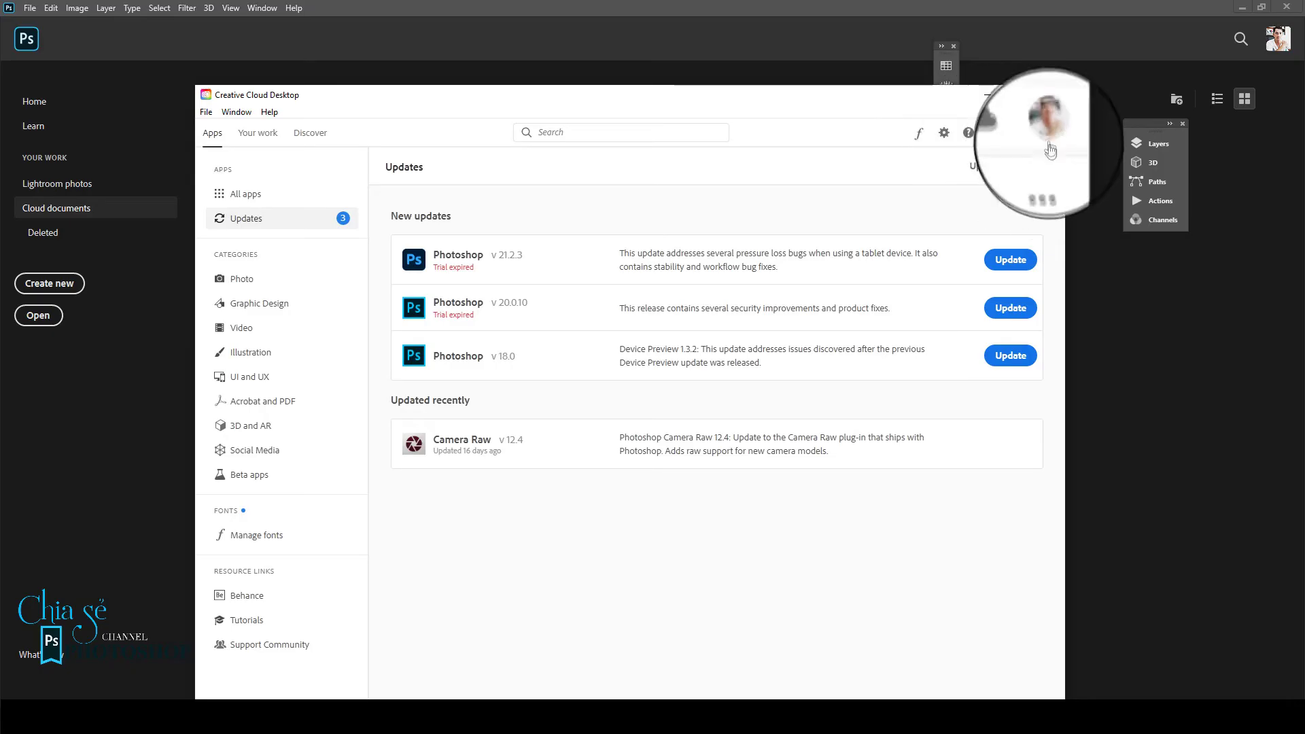
- Check the signed-in account, then bring up Creative Cloud's Syncing preferences
{"action": "left_click", "coordinate": [1044, 137]}
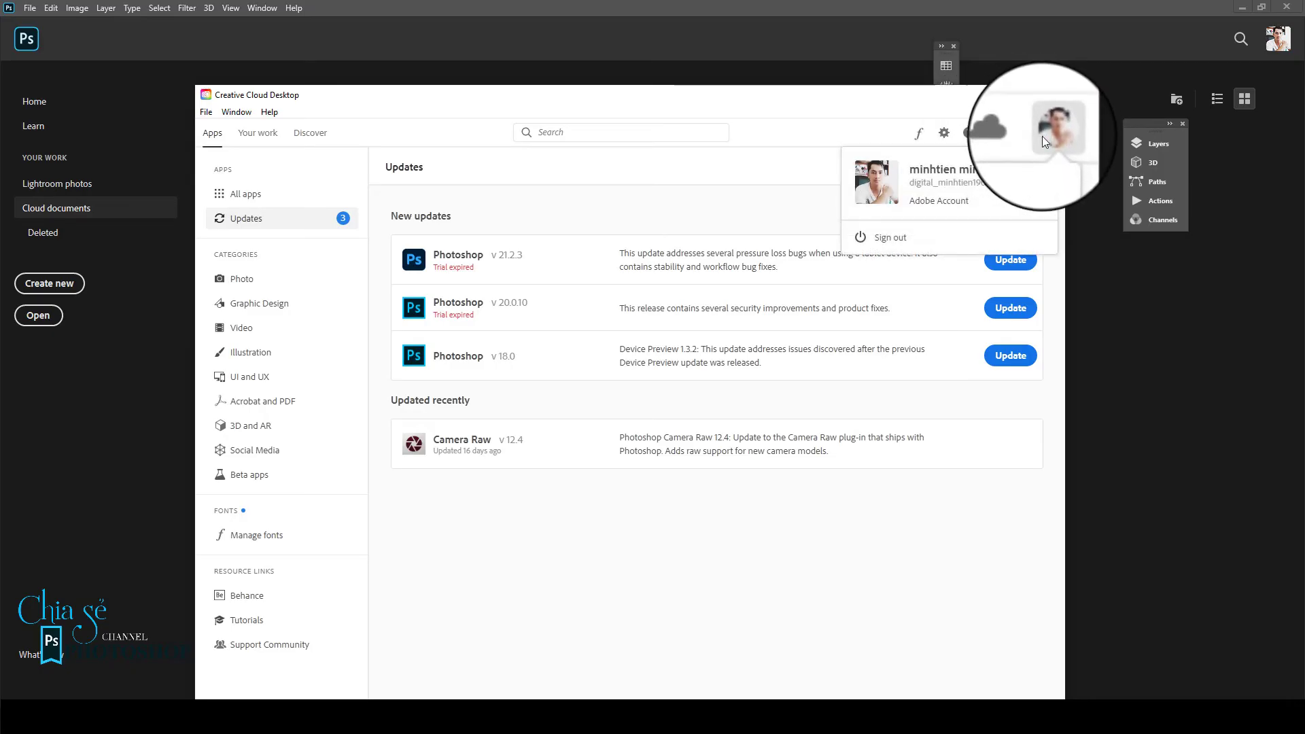
{"action": "left_click", "coordinate": [943, 133]}
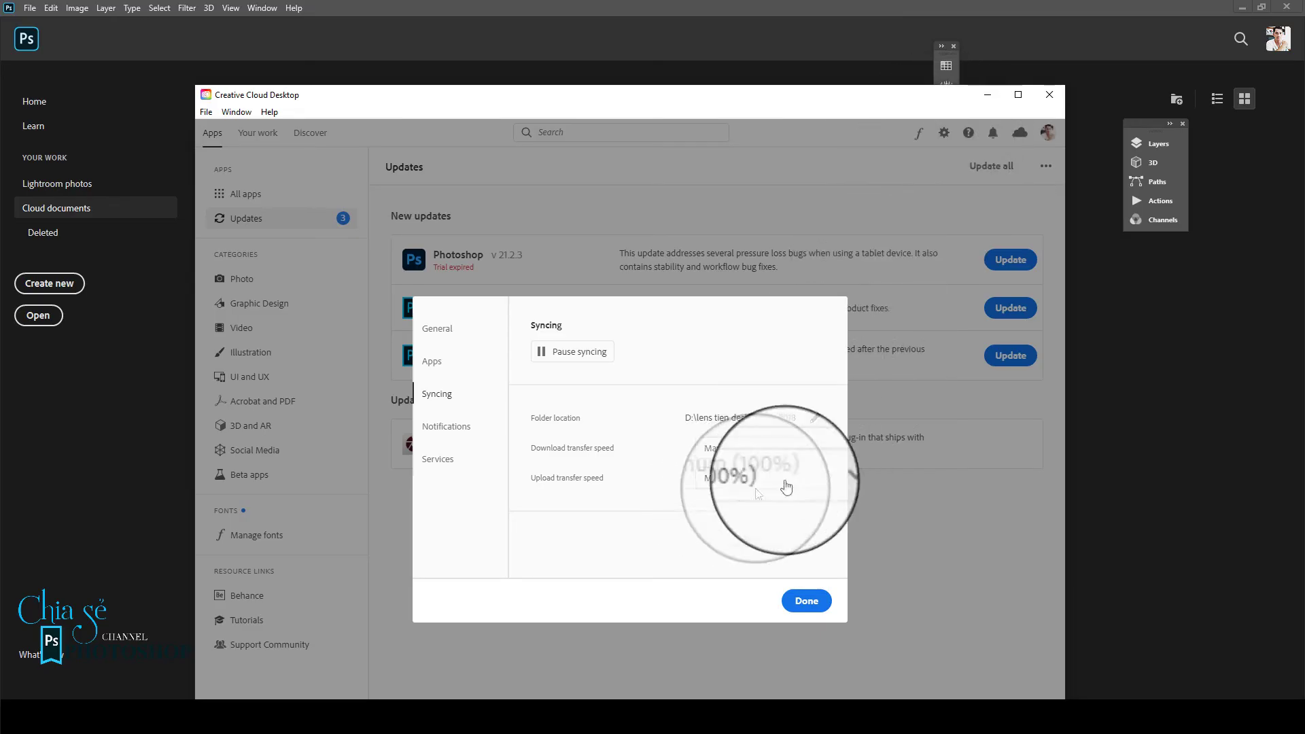
- Change the sync folder location to D:\lens tien design\MOI 2018 and close preferences
{"action": "left_click", "coordinate": [818, 420]}
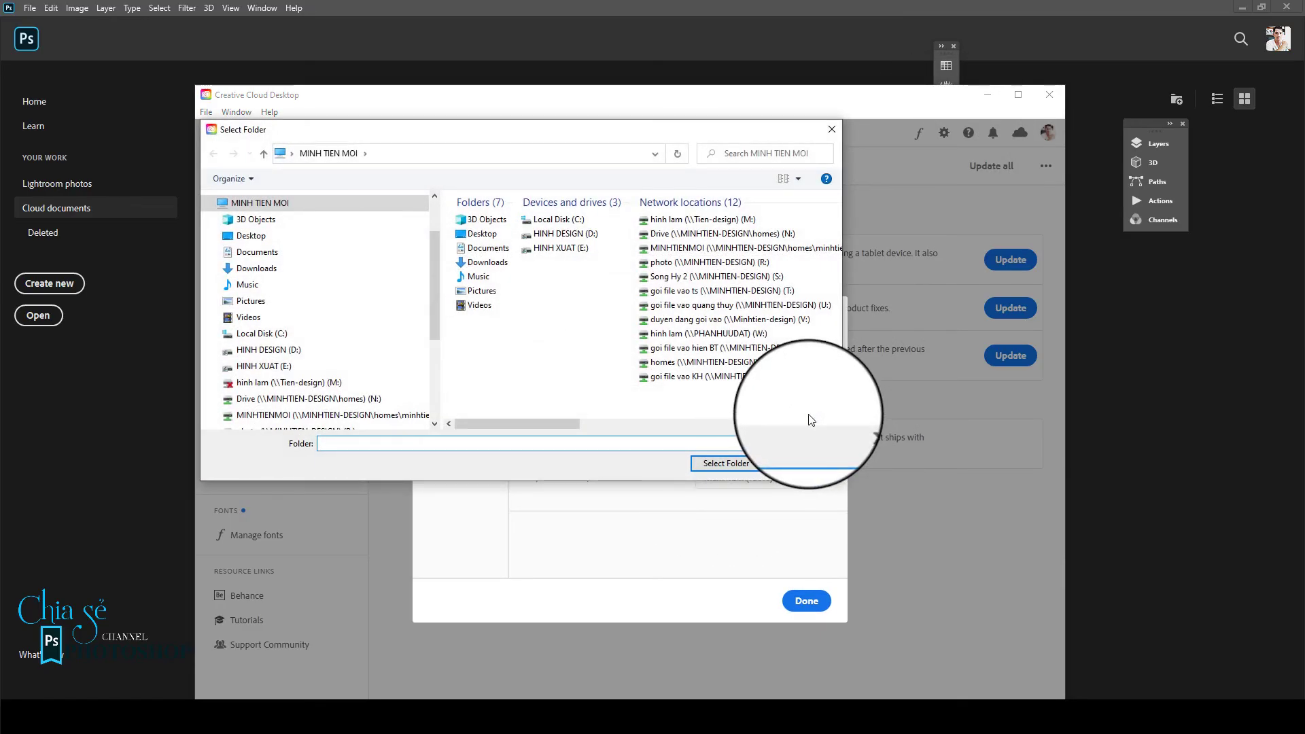
{"action": "left_click", "coordinate": [788, 463]}
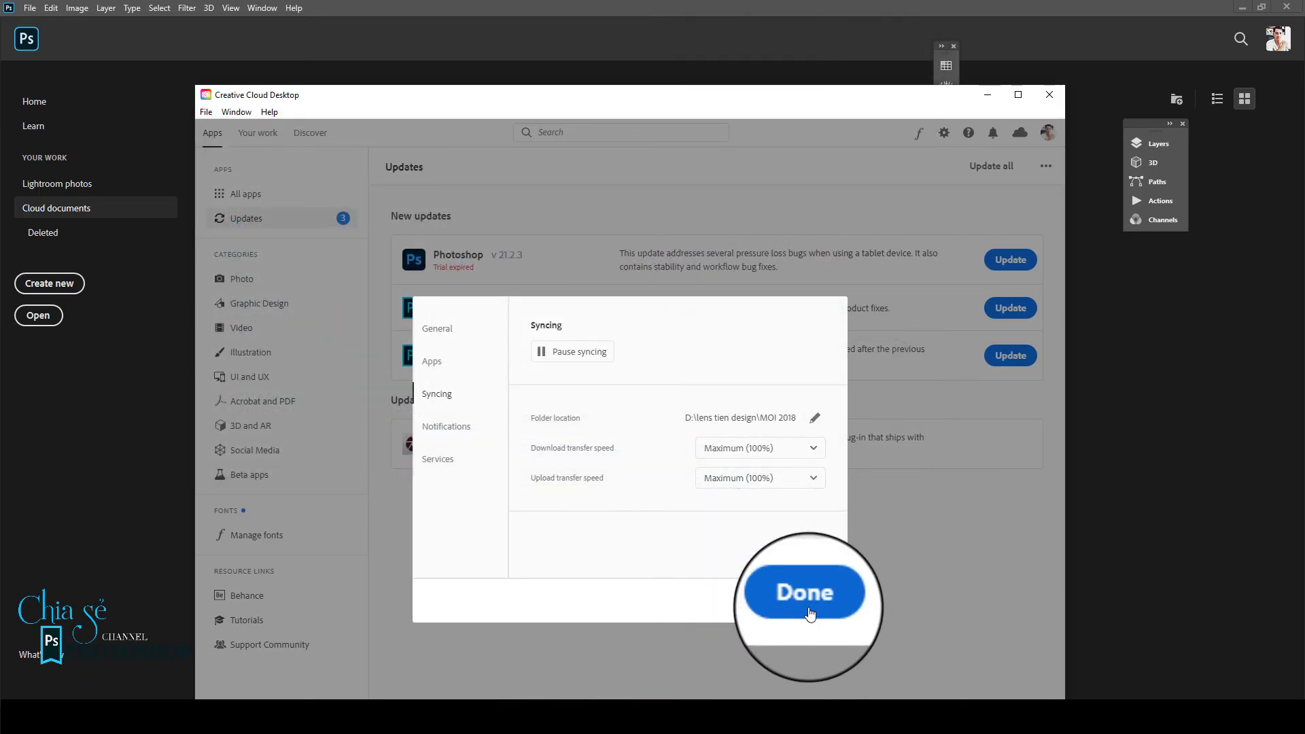
{"action": "left_click", "coordinate": [807, 603]}
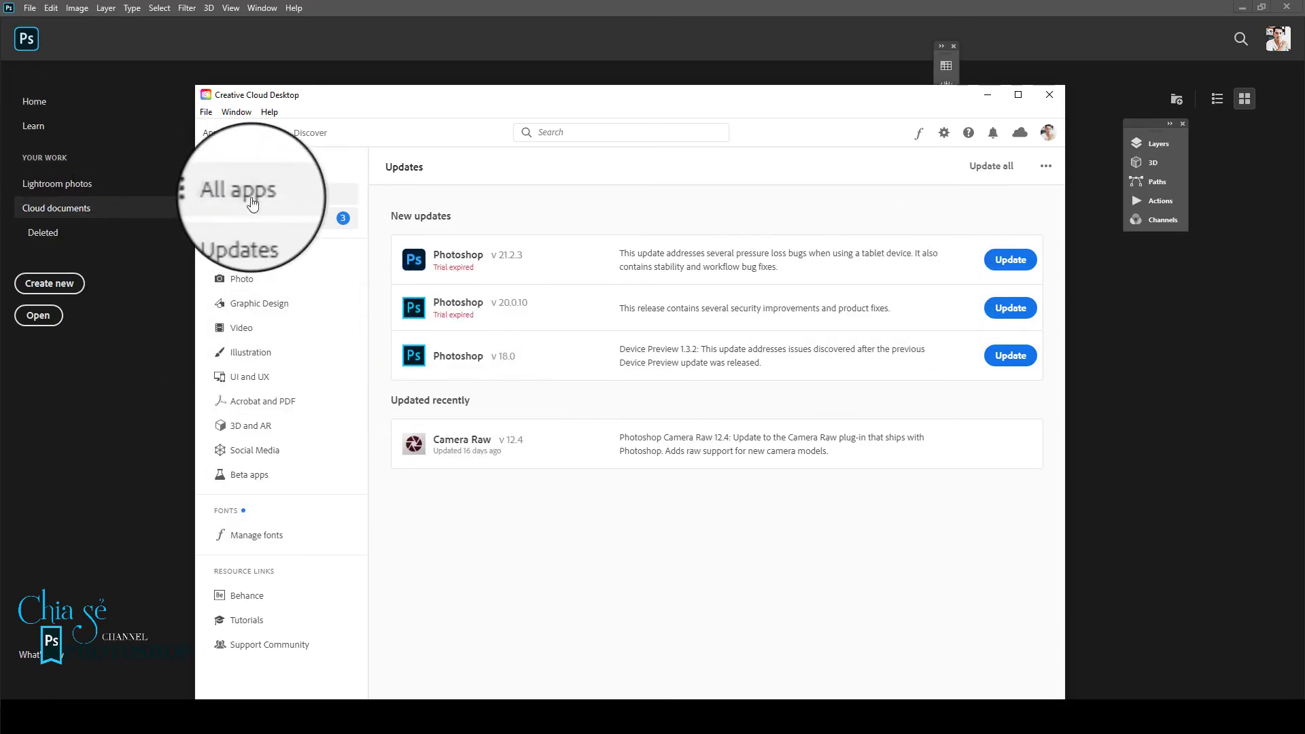
- Browse the full list of installed and available apps, then close Creative Cloud Desktop
{"action": "left_click", "coordinate": [255, 204]}
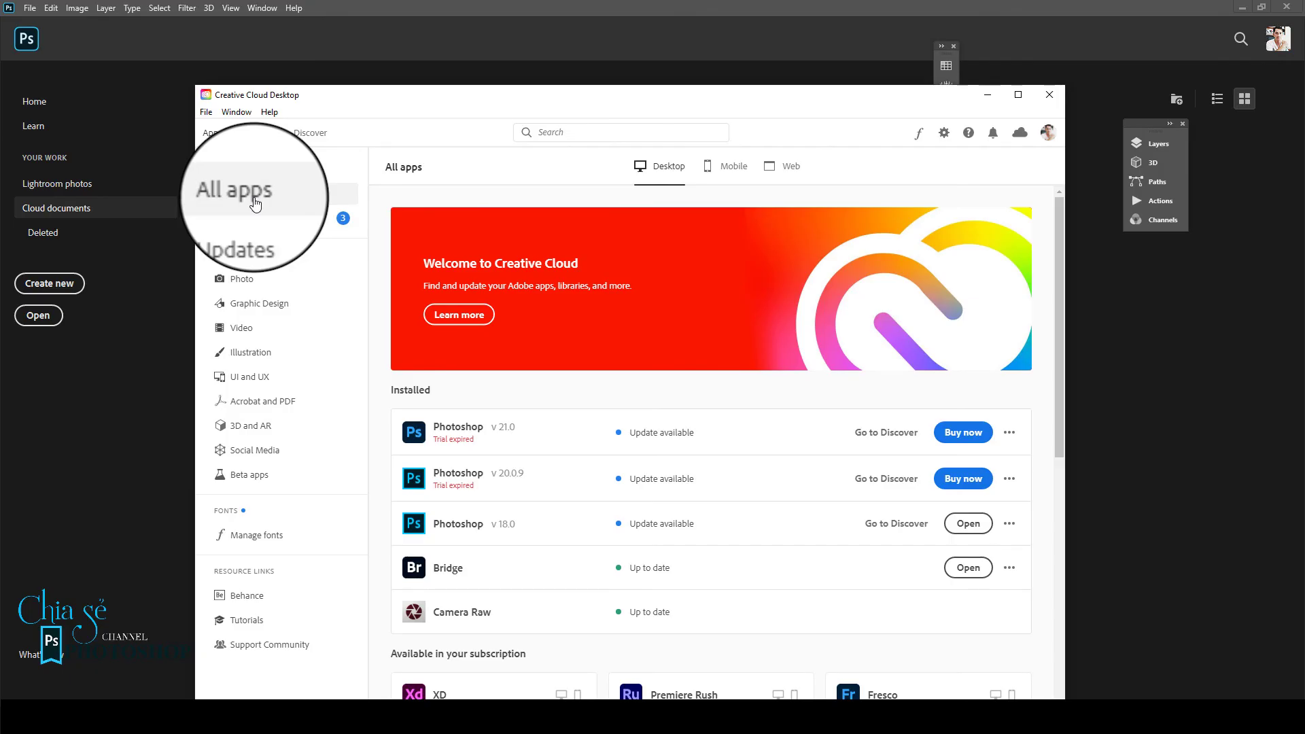
{"action": "scroll", "coordinate": [517, 401], "scroll_direction": "down", "scroll_amount": 2}
{"action": "scroll", "coordinate": [516, 410], "scroll_direction": "down", "scroll_amount": 3}
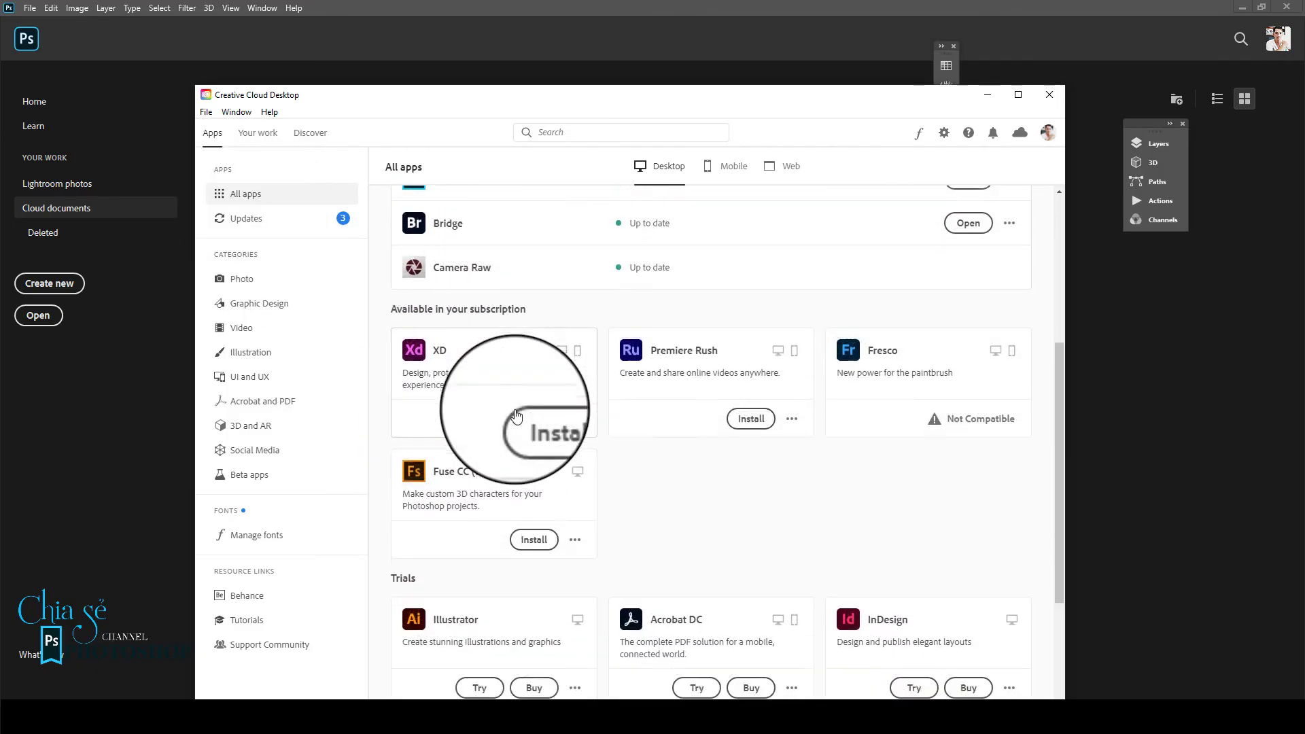
{"action": "scroll", "coordinate": [515, 415], "scroll_direction": "down", "scroll_amount": 2}
{"action": "left_click", "coordinate": [1049, 94]}
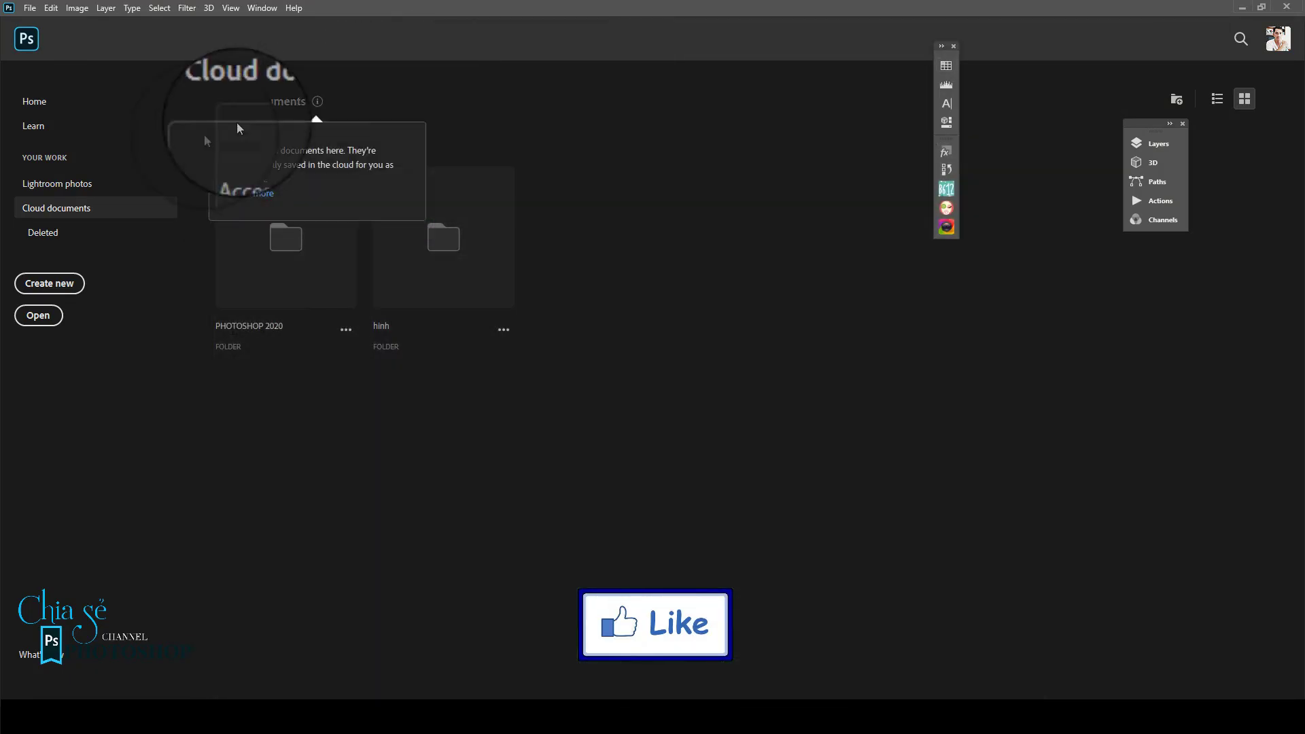